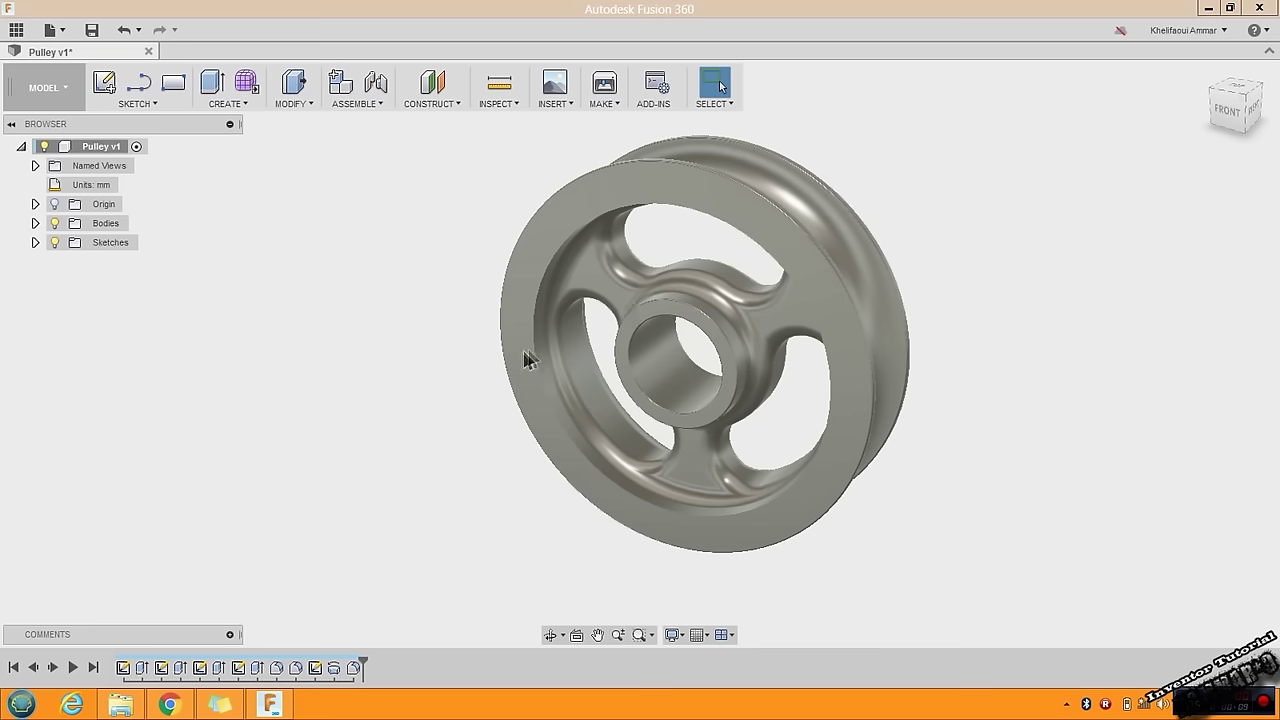
Examine the finished pulley model from the front, back and sides
click(465, 383)
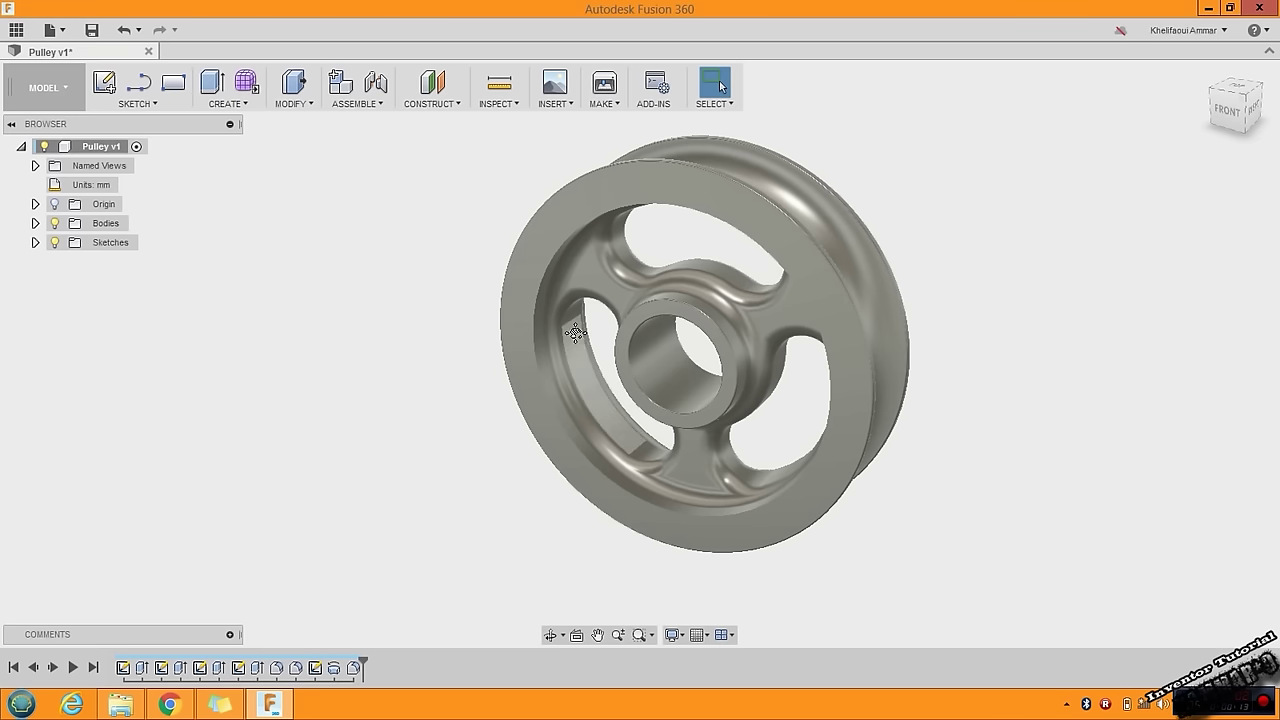
shift+middle_drag(575, 333, 448, 388)
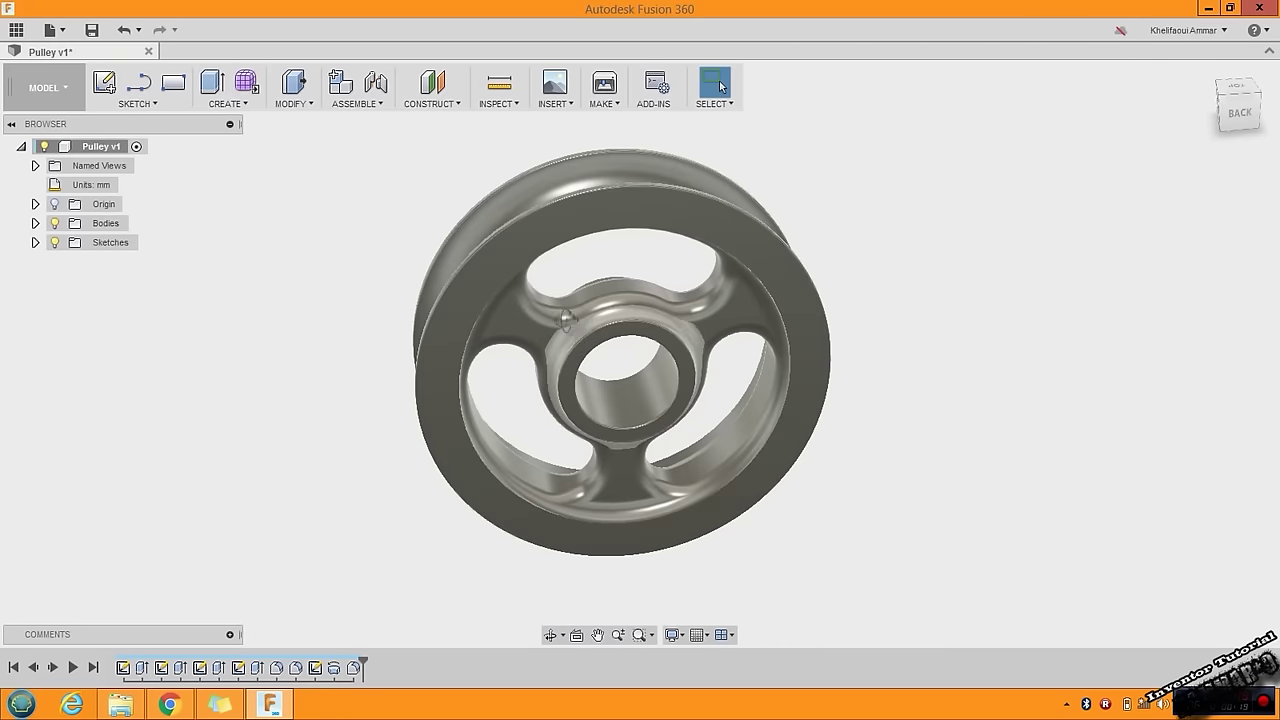
shift+middle_drag(565, 318, 540, 300)
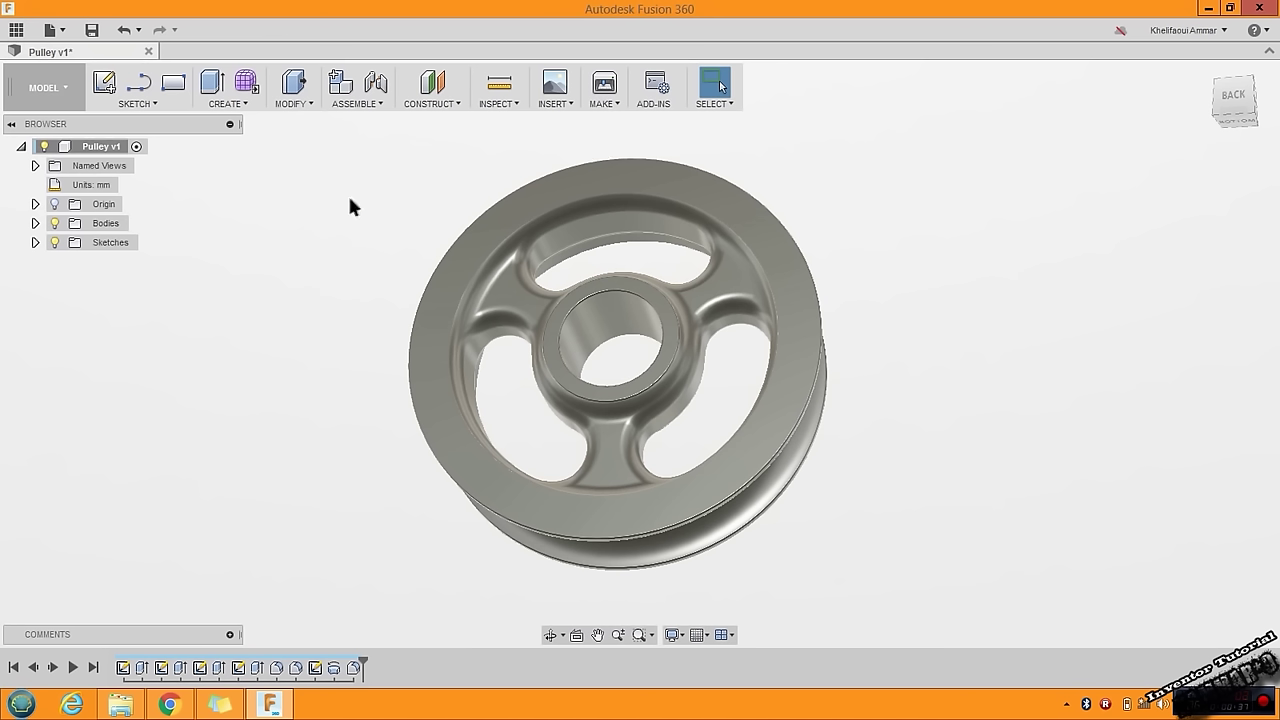
shift+middle_drag(357, 206, 390, 250)
key(Escape)
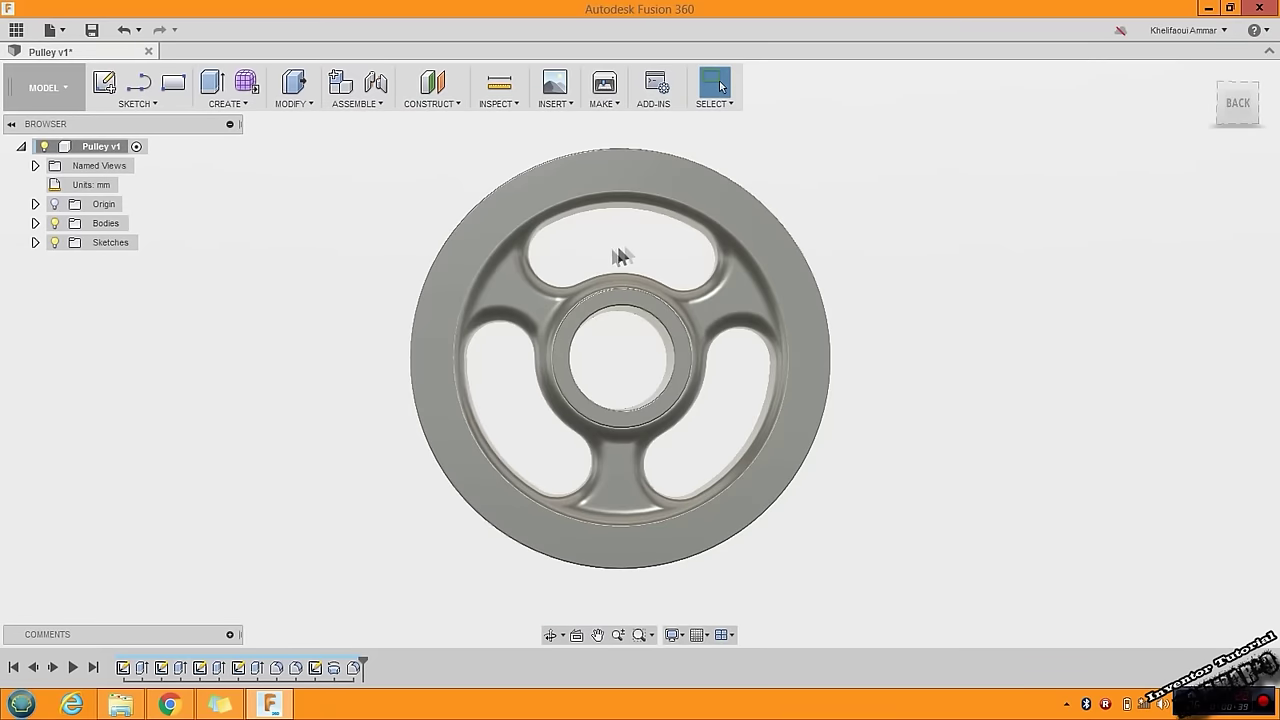
shift+middle_drag(620, 257, 665, 265)
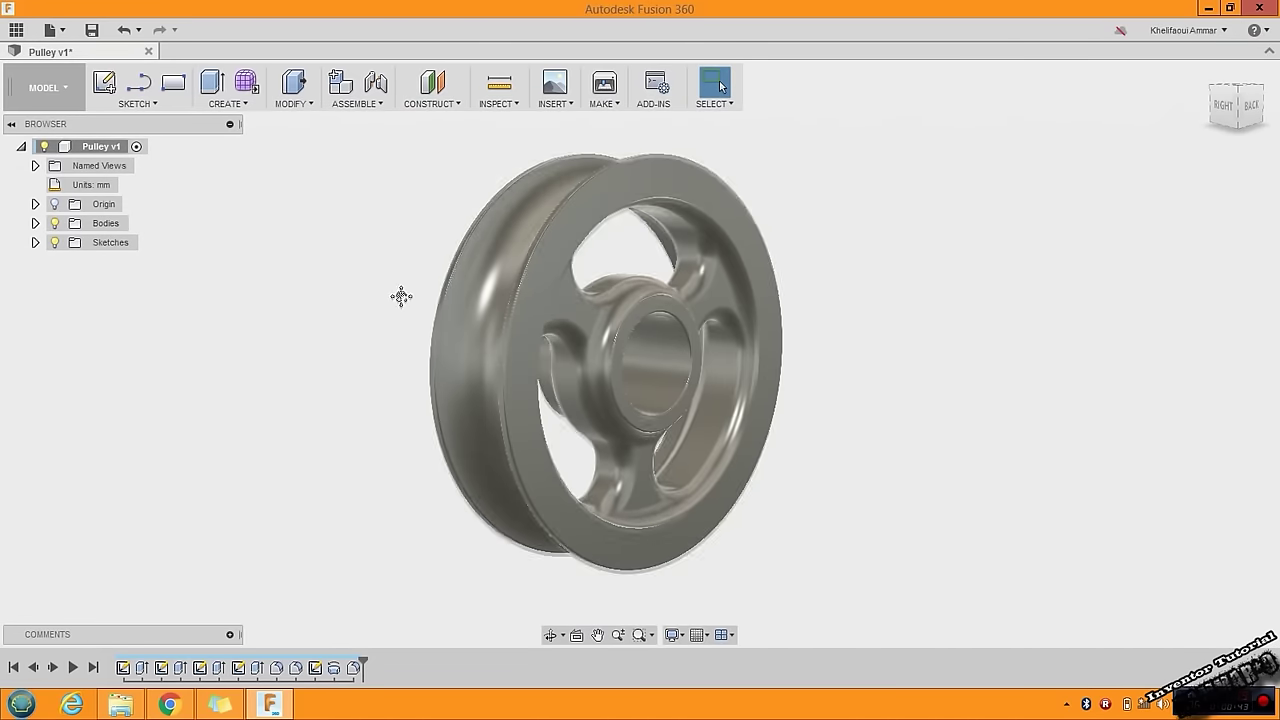
middle_drag(401, 296, 399, 304)
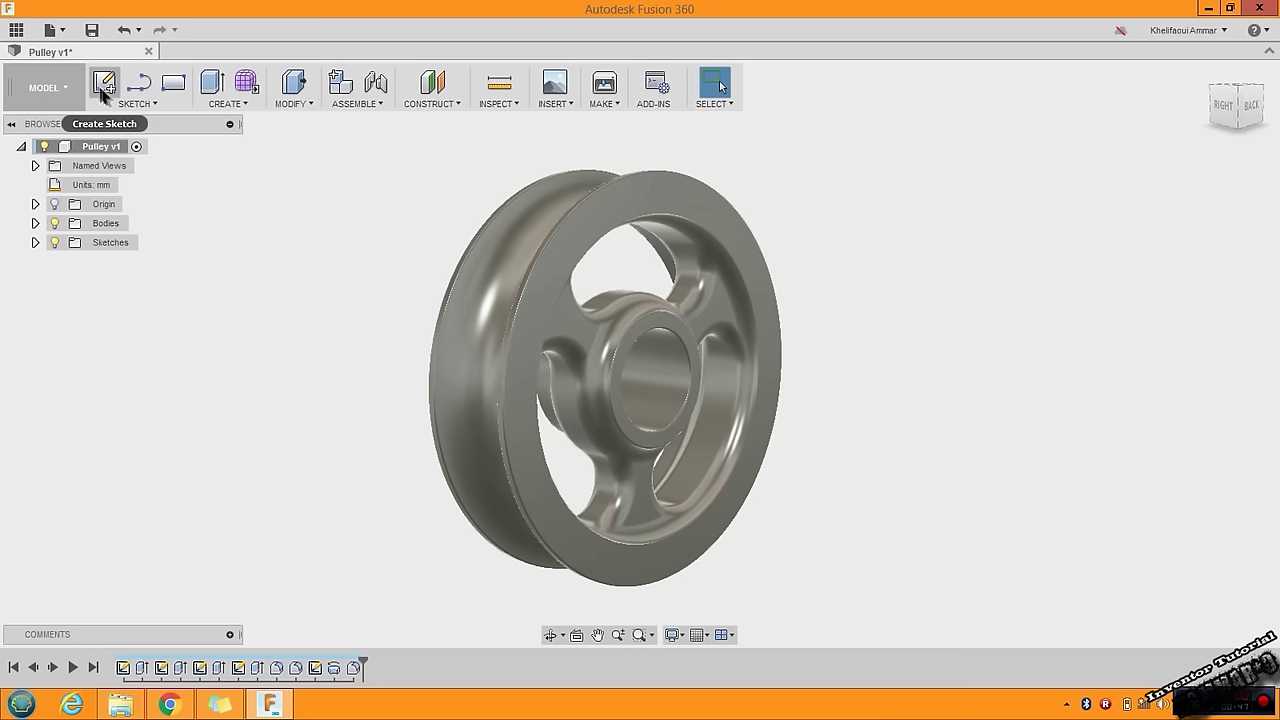
click(235, 99)
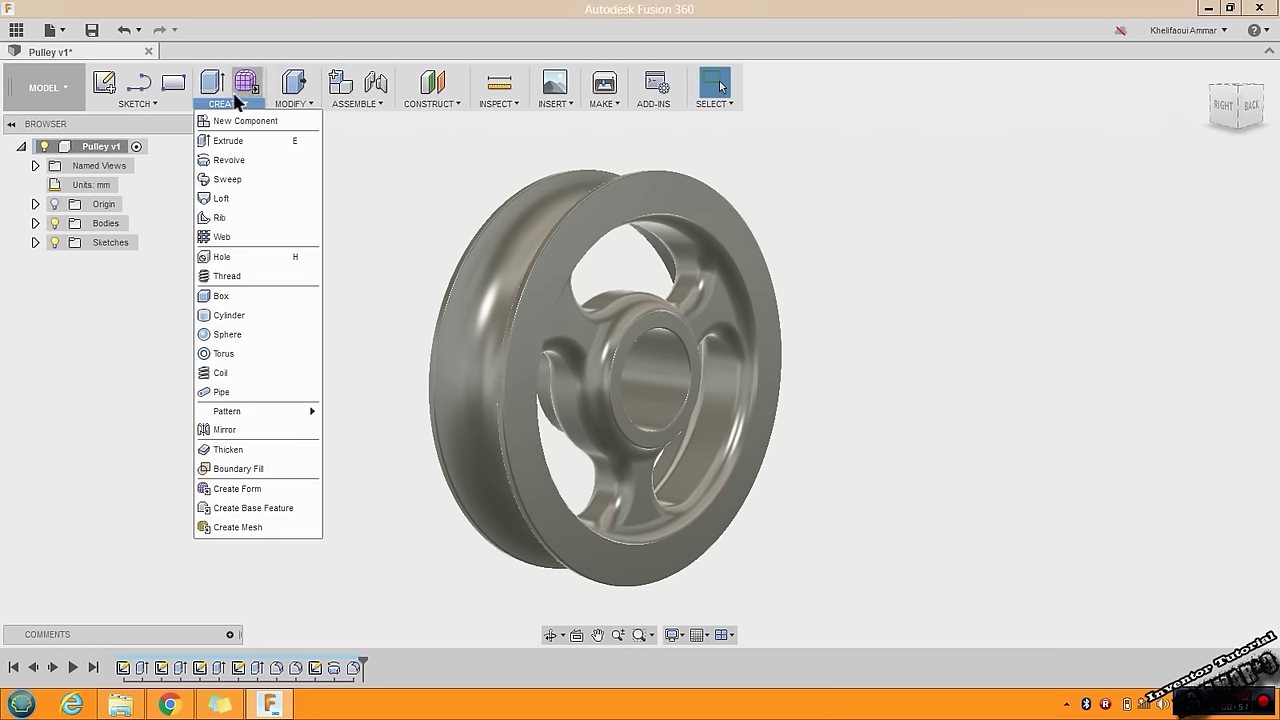
click(340, 182)
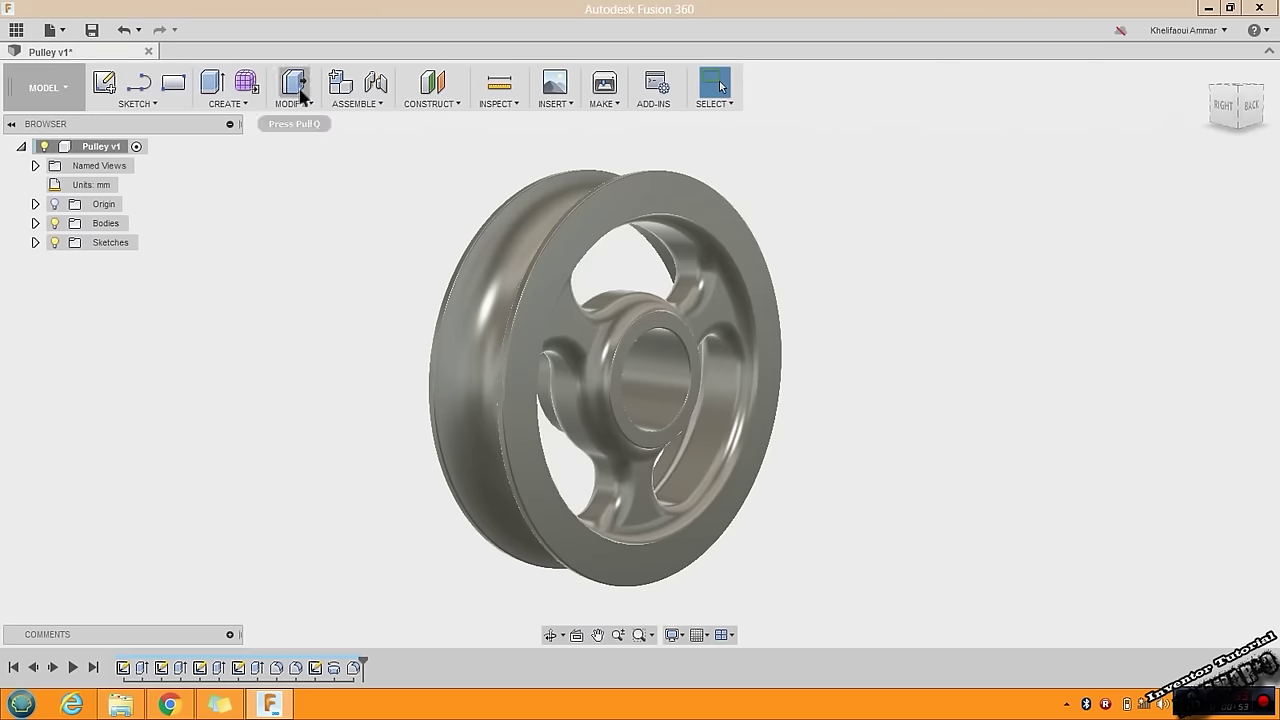
click(293, 104)
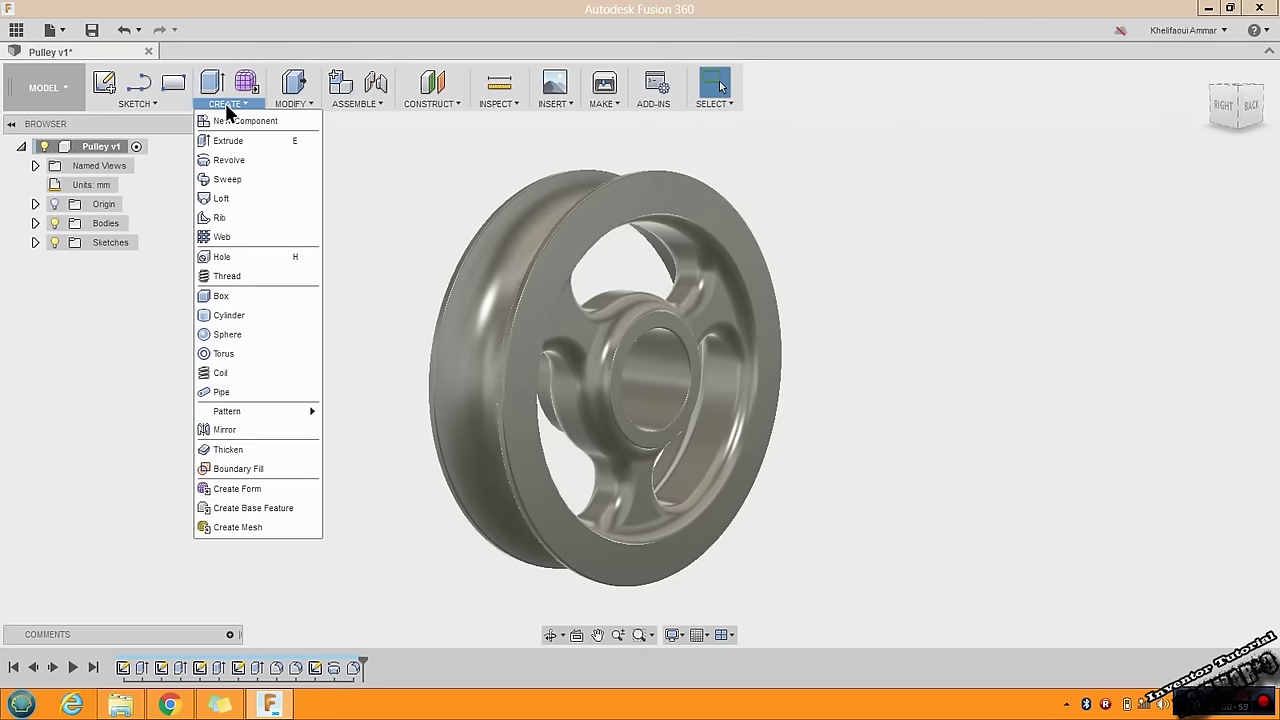
click(381, 182)
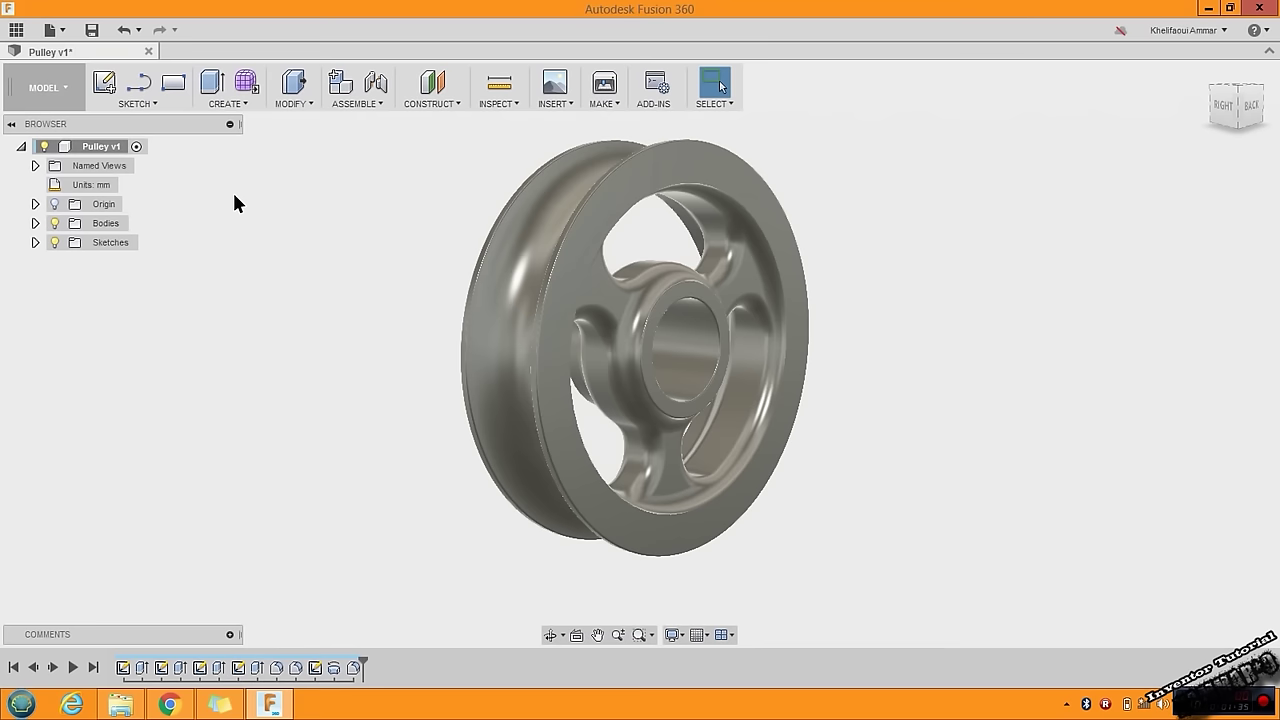
shift+middle_drag(495, 340, 385, 305)
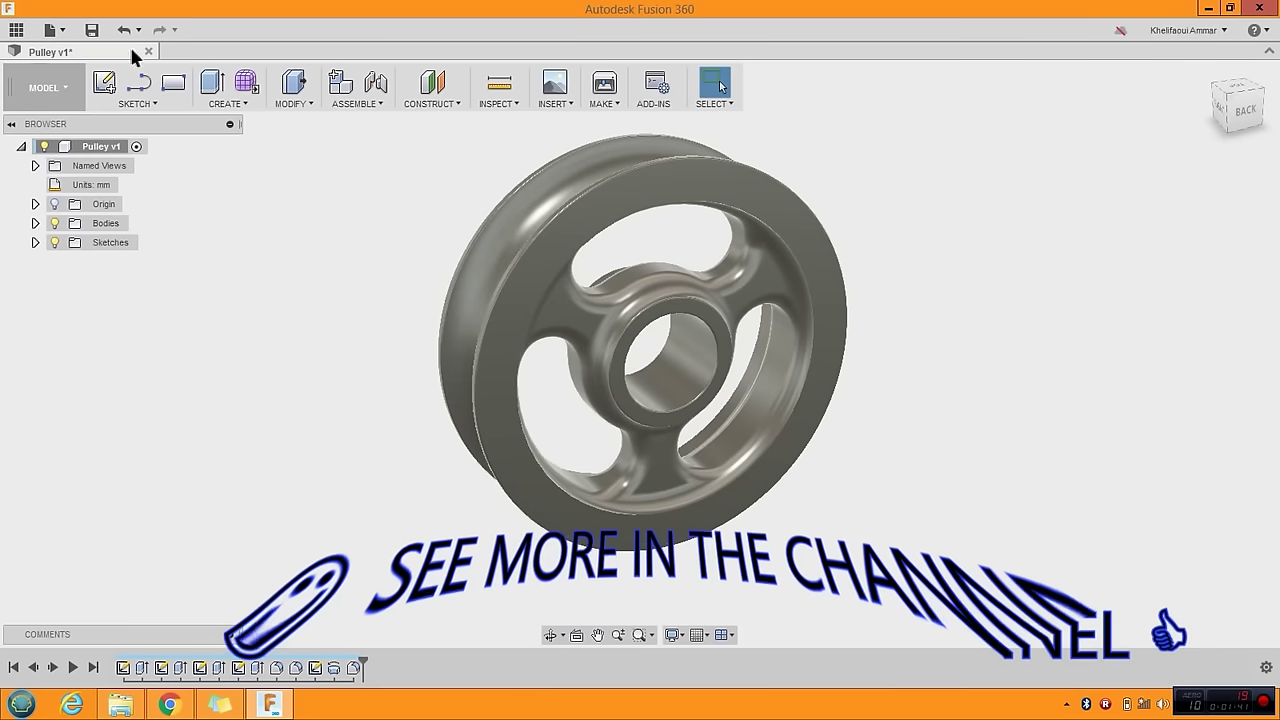
Create a new design and start a center diameter circle sketch on the front plane
click(48, 32)
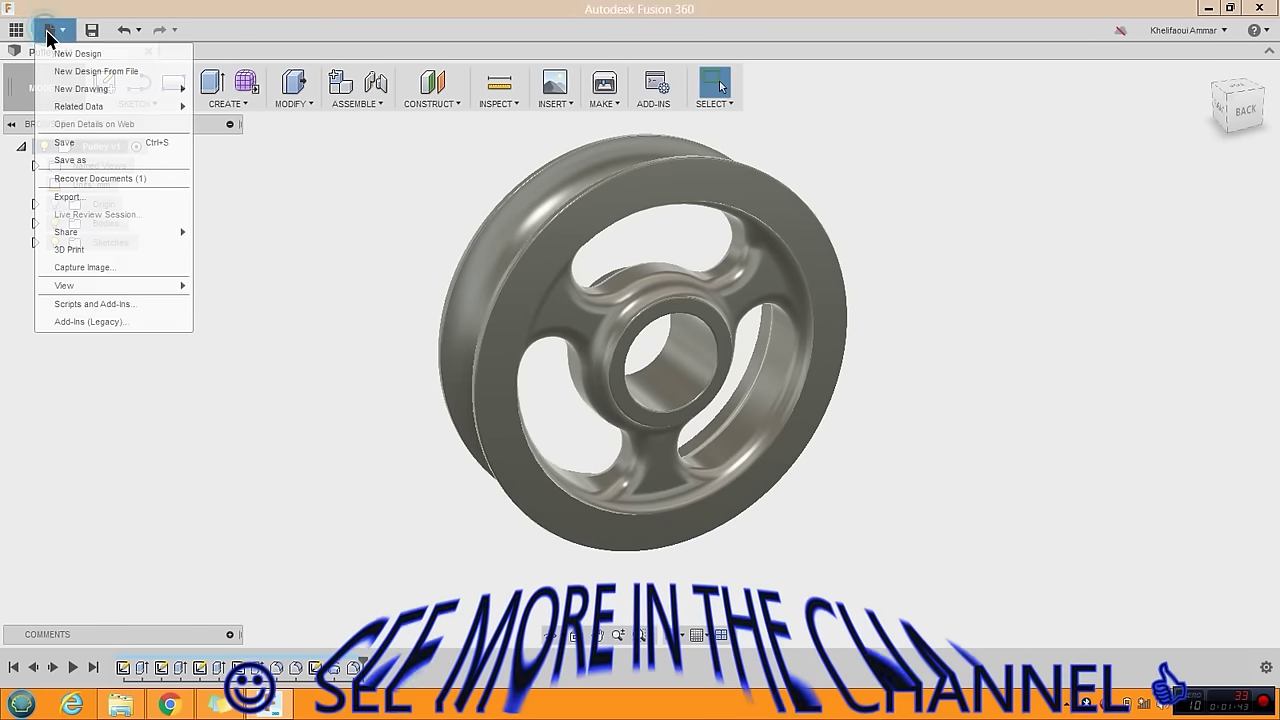
click(62, 53)
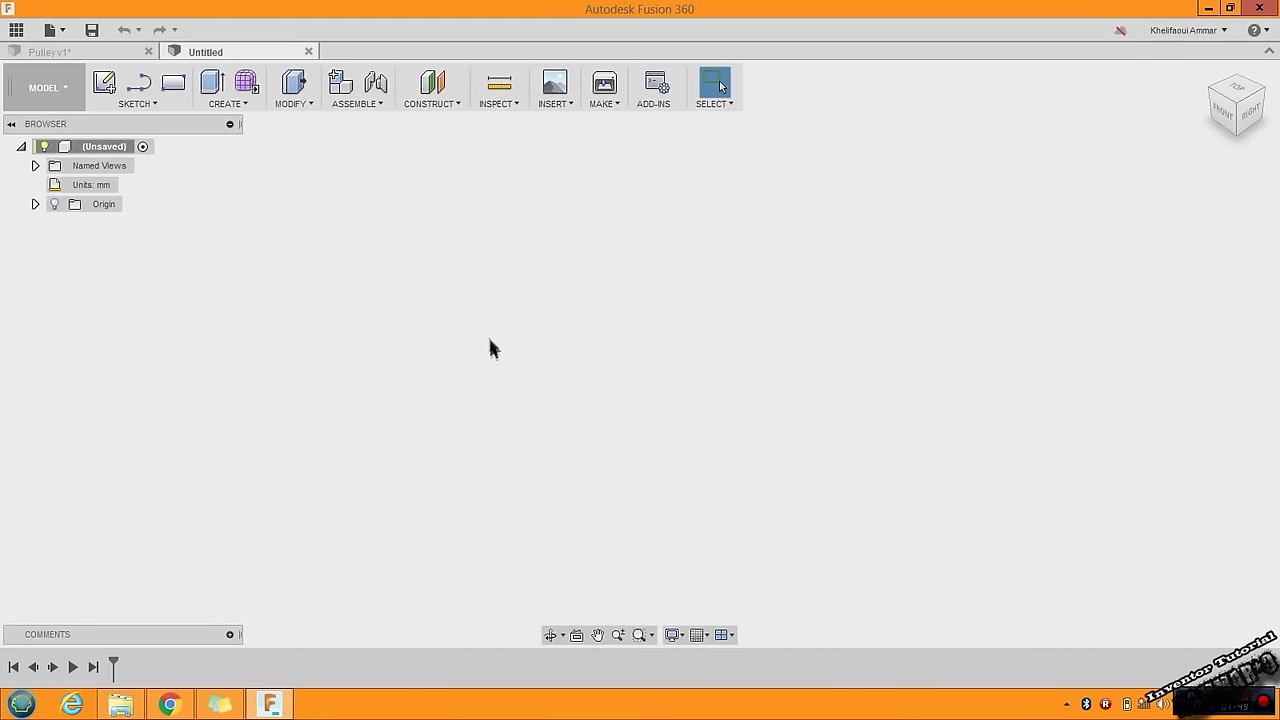
click(158, 104)
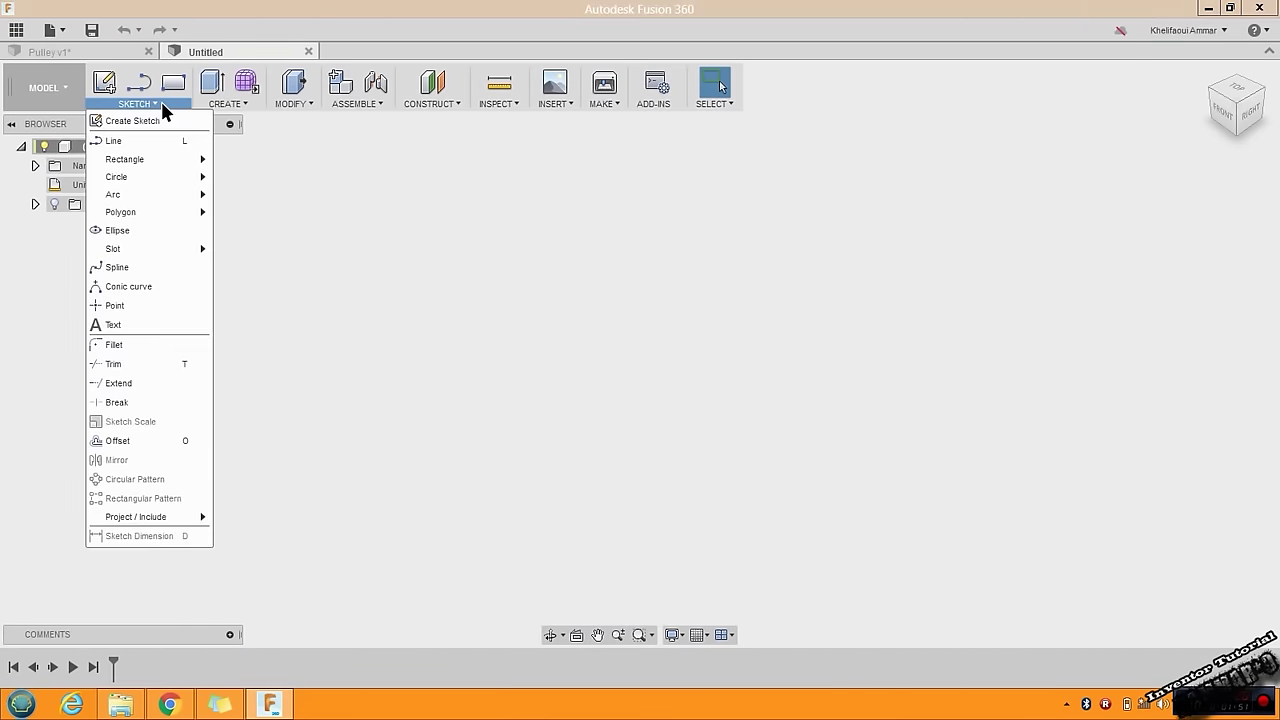
mouse_move(125, 176)
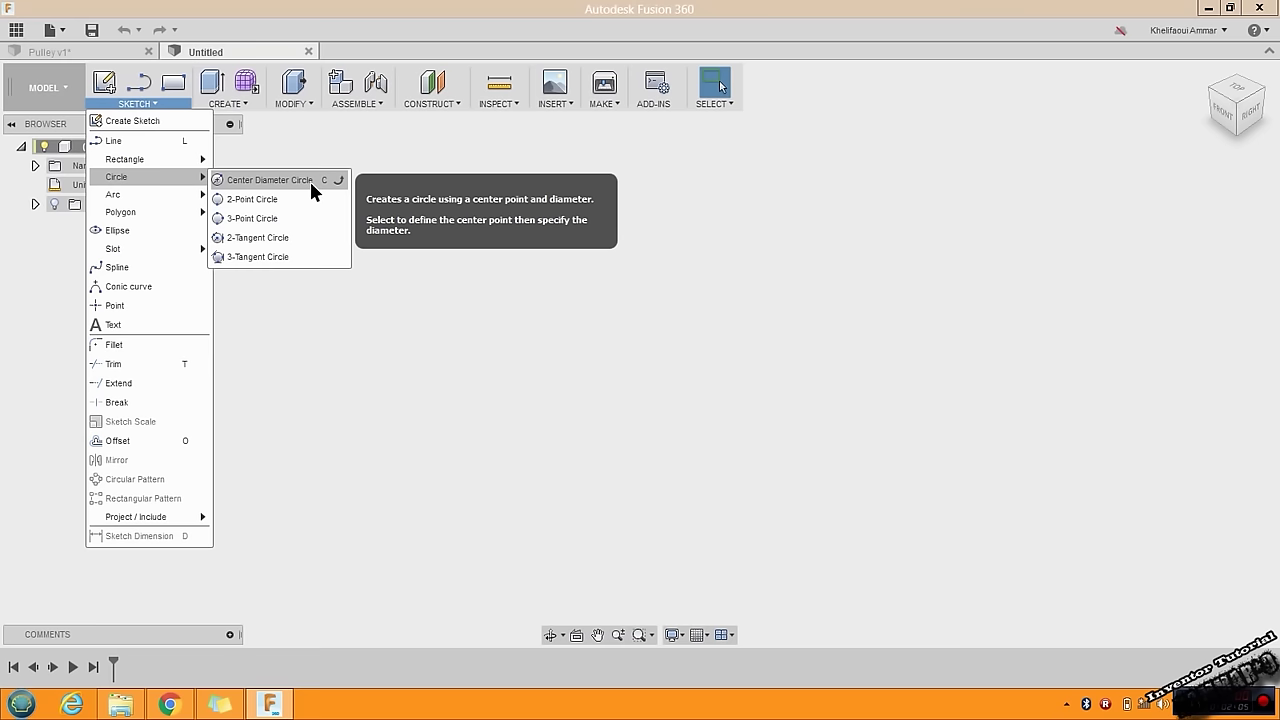
click(425, 350)
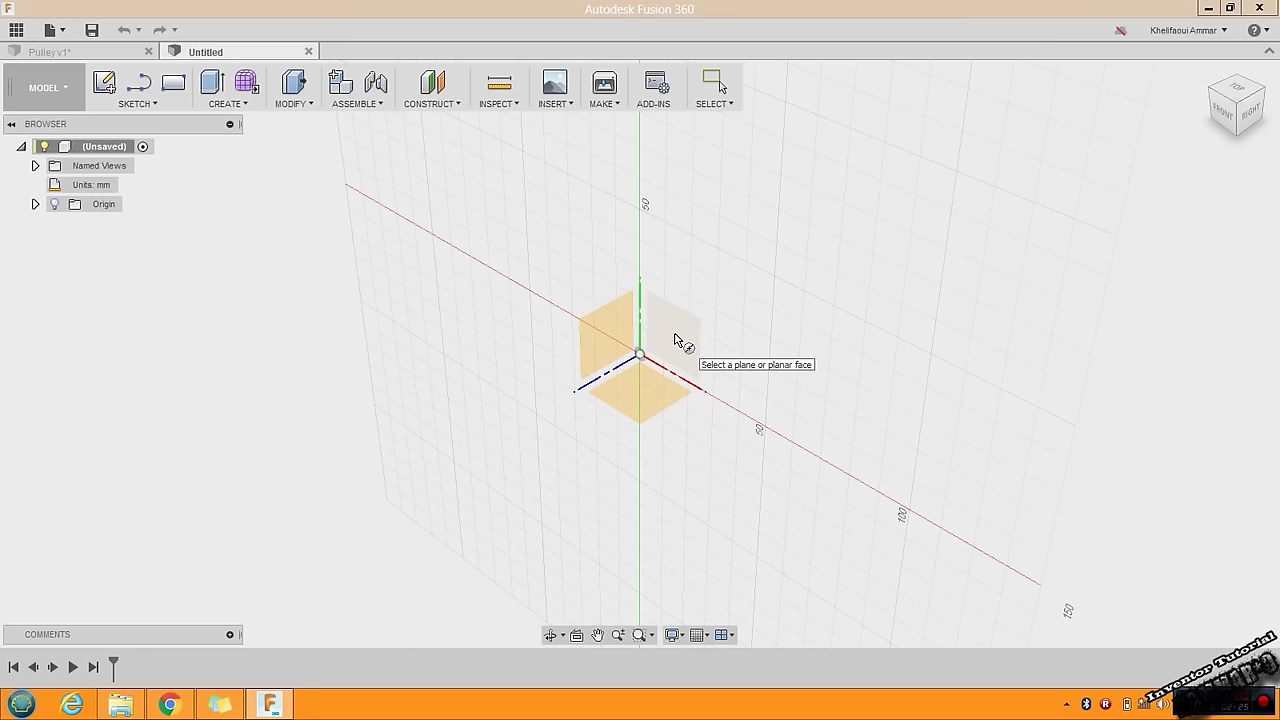
click(675, 341)
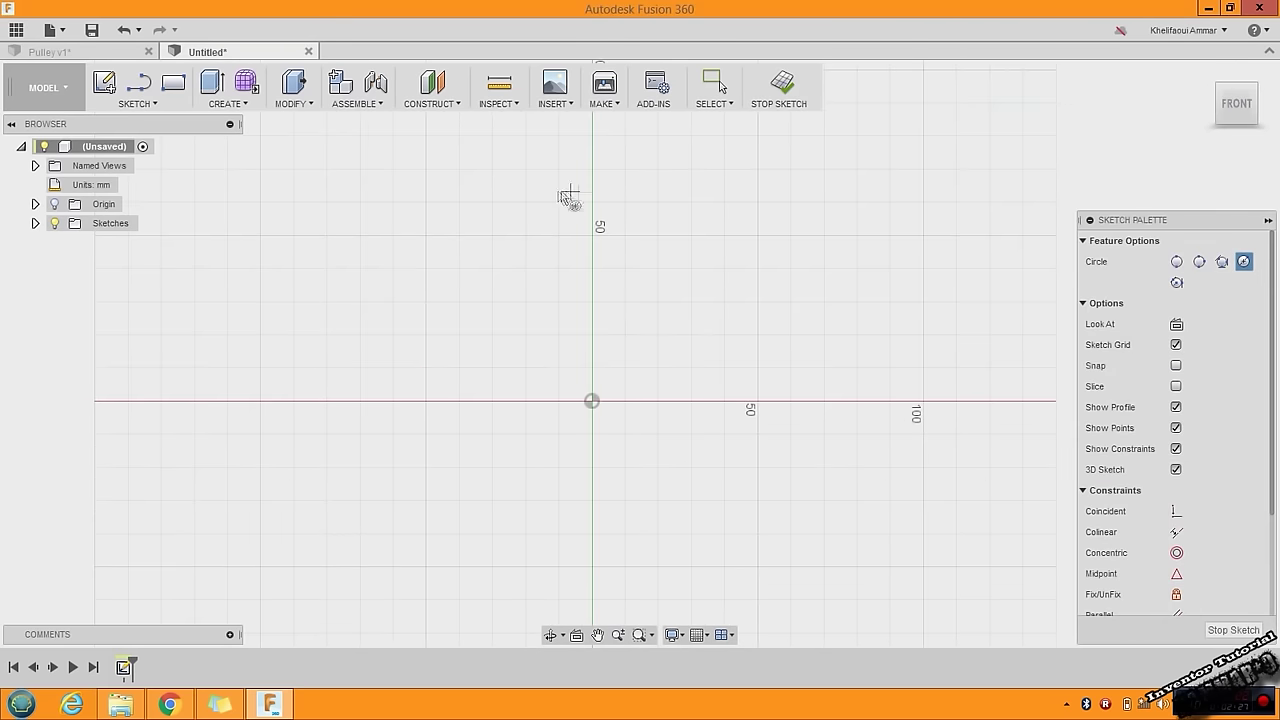
Draw two concentric circles centred on the origin, about 123 mm and 40 mm in diameter
click(593, 402)
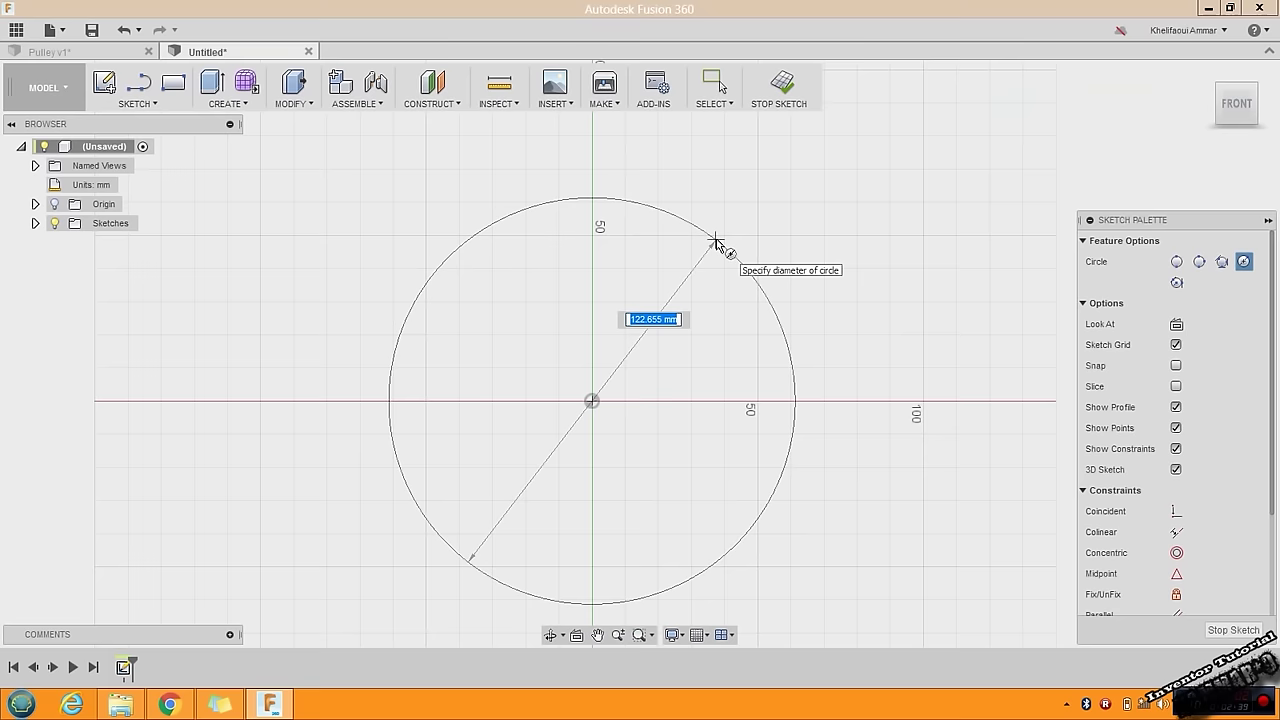
click(716, 243)
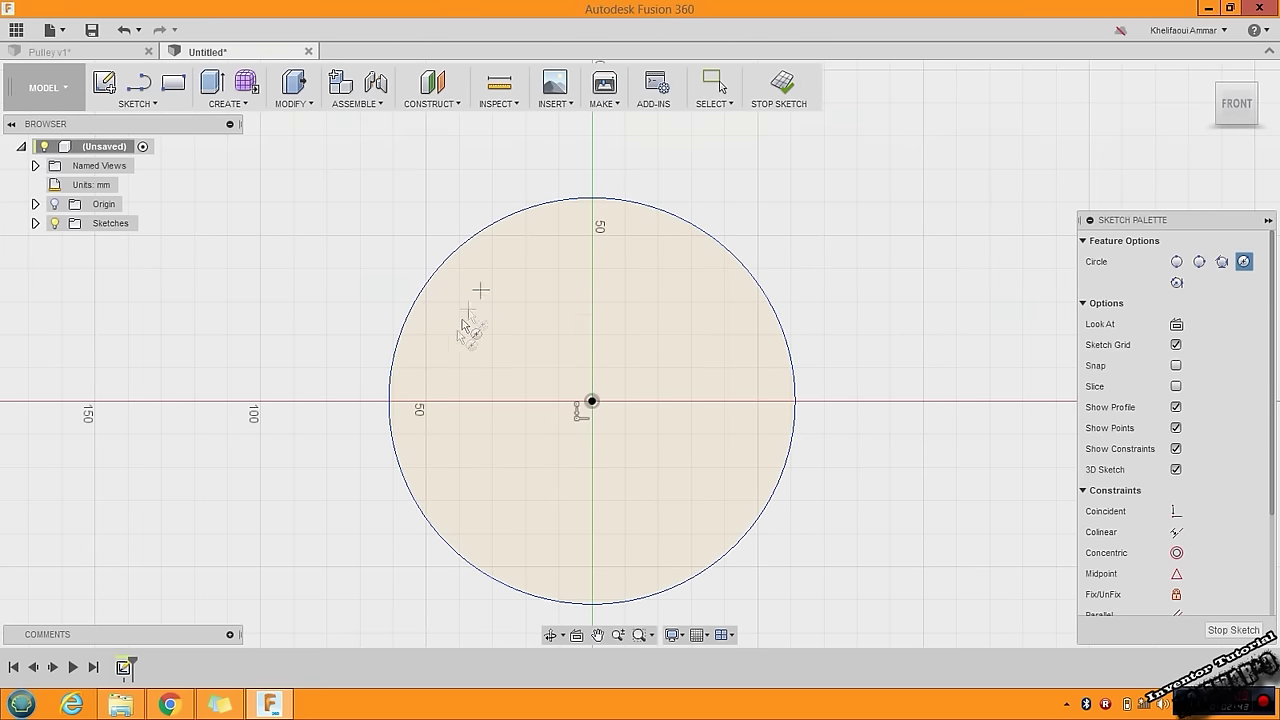
click(592, 401)
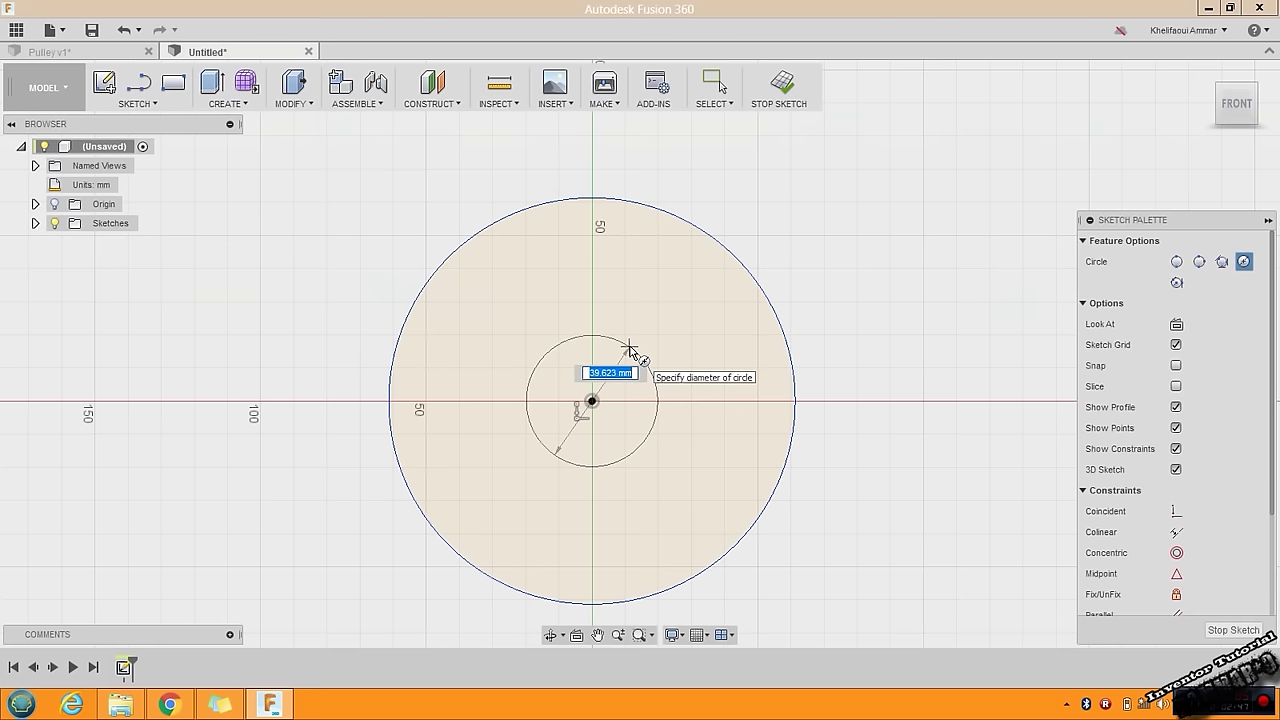
click(629, 349)
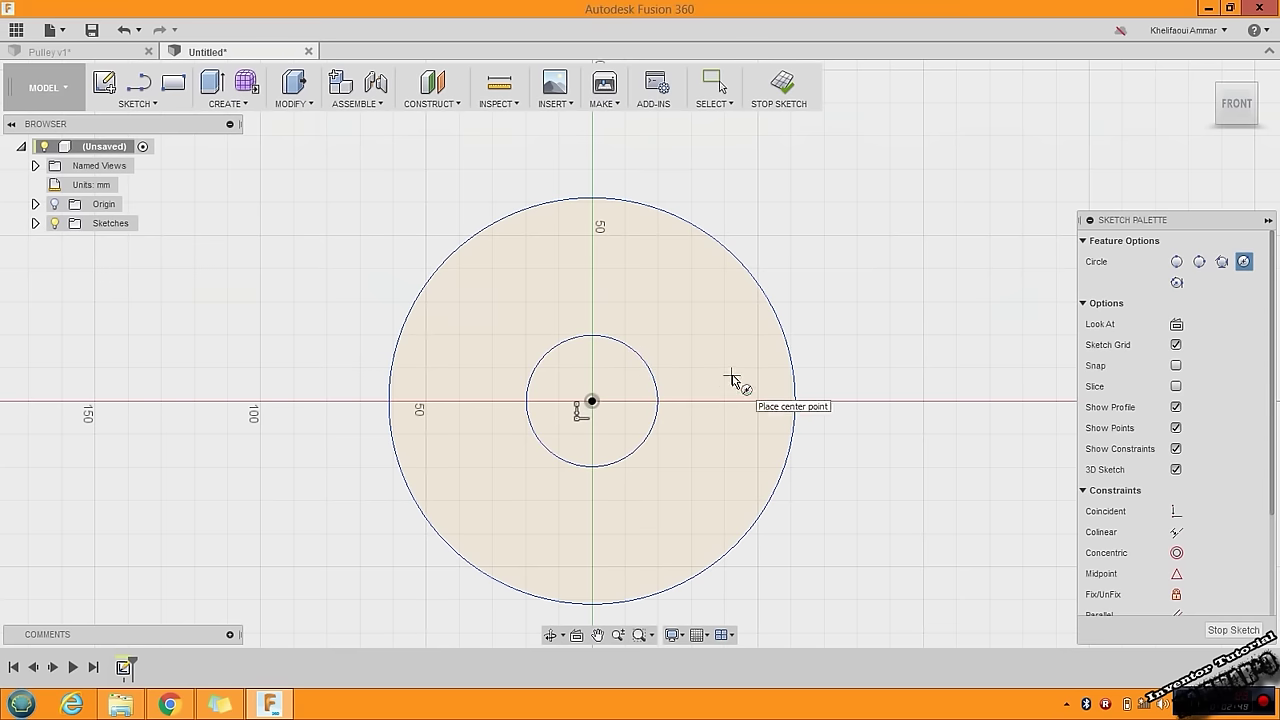
key(Escape)
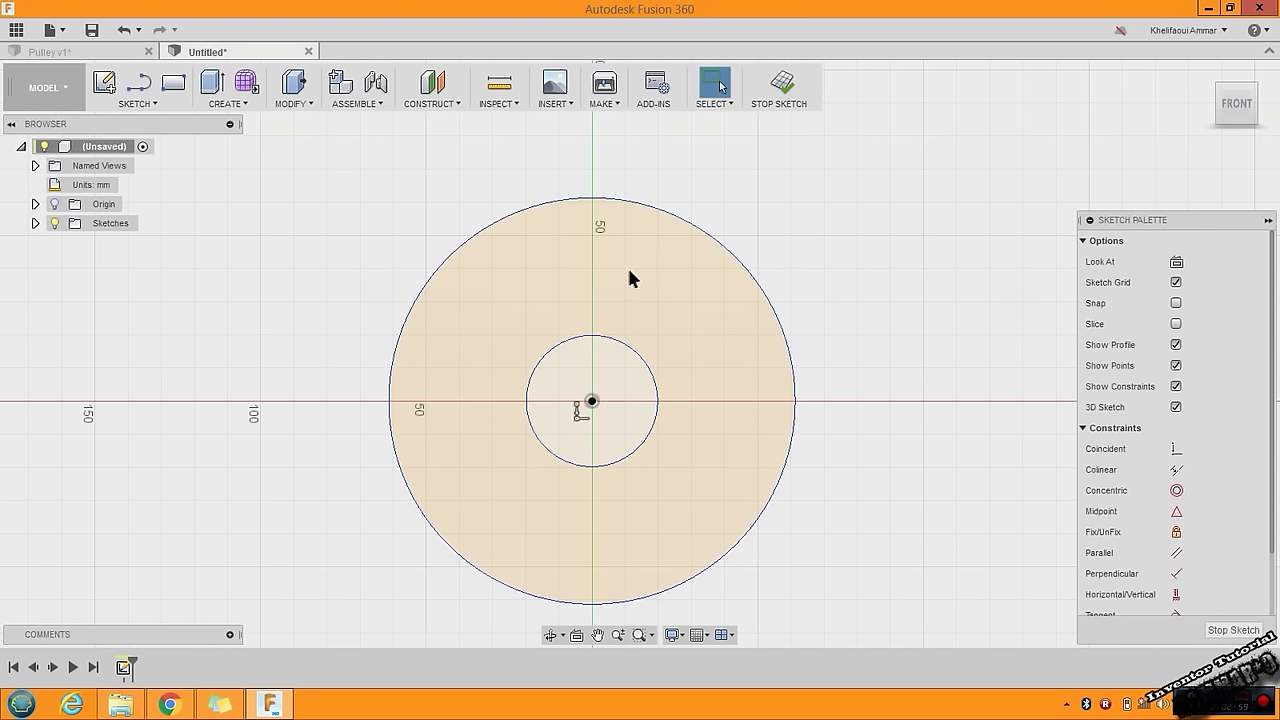
Dimension the outer circle's diameter to 120 mm
click(147, 101)
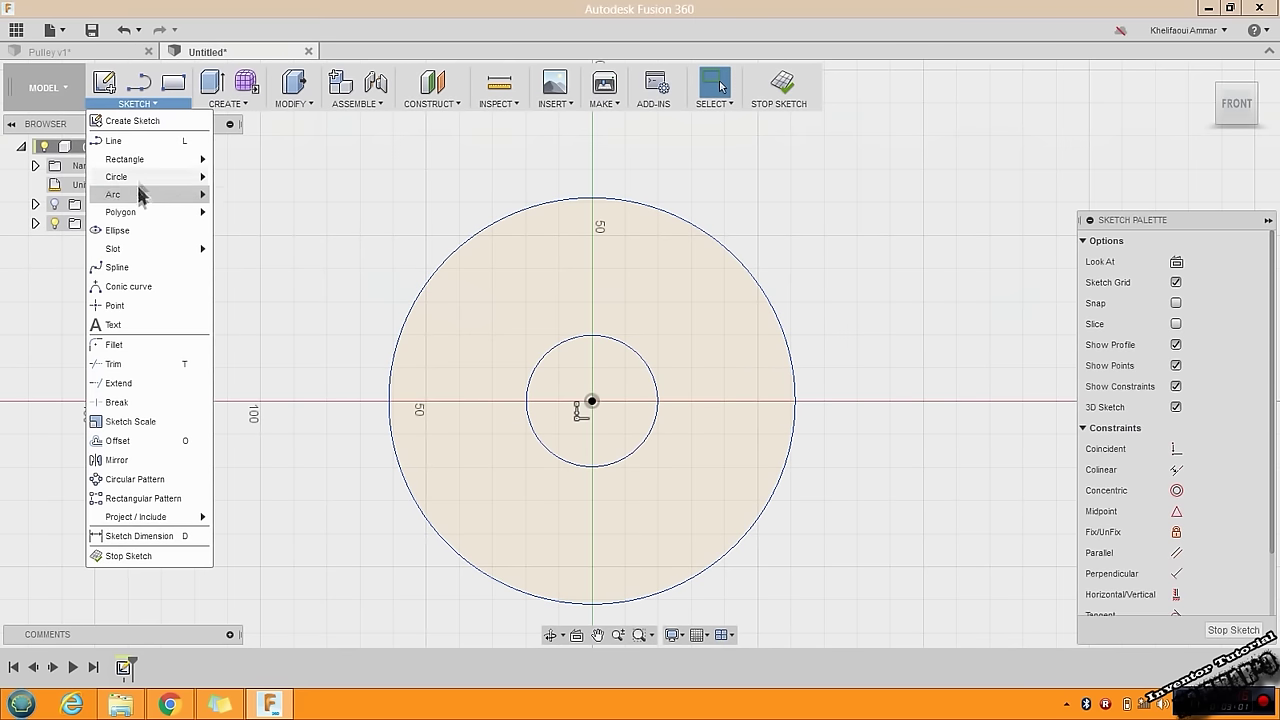
click(156, 538)
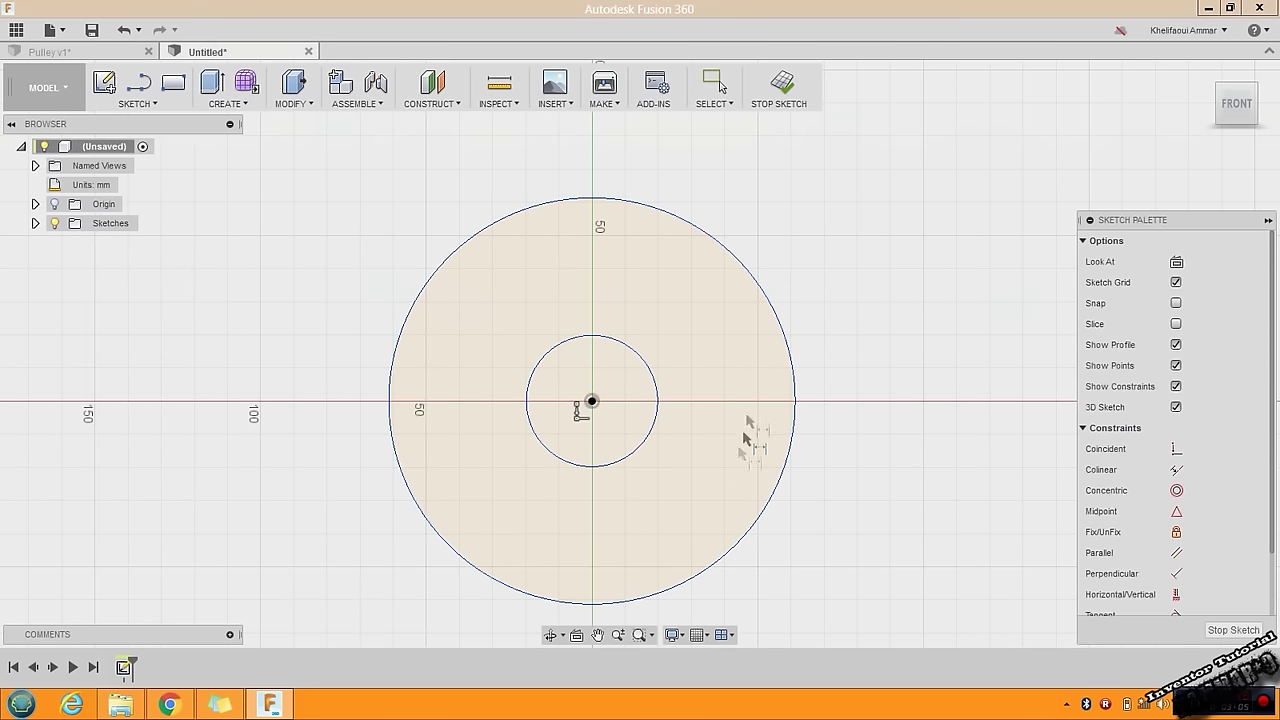
click(768, 303)
click(878, 216)
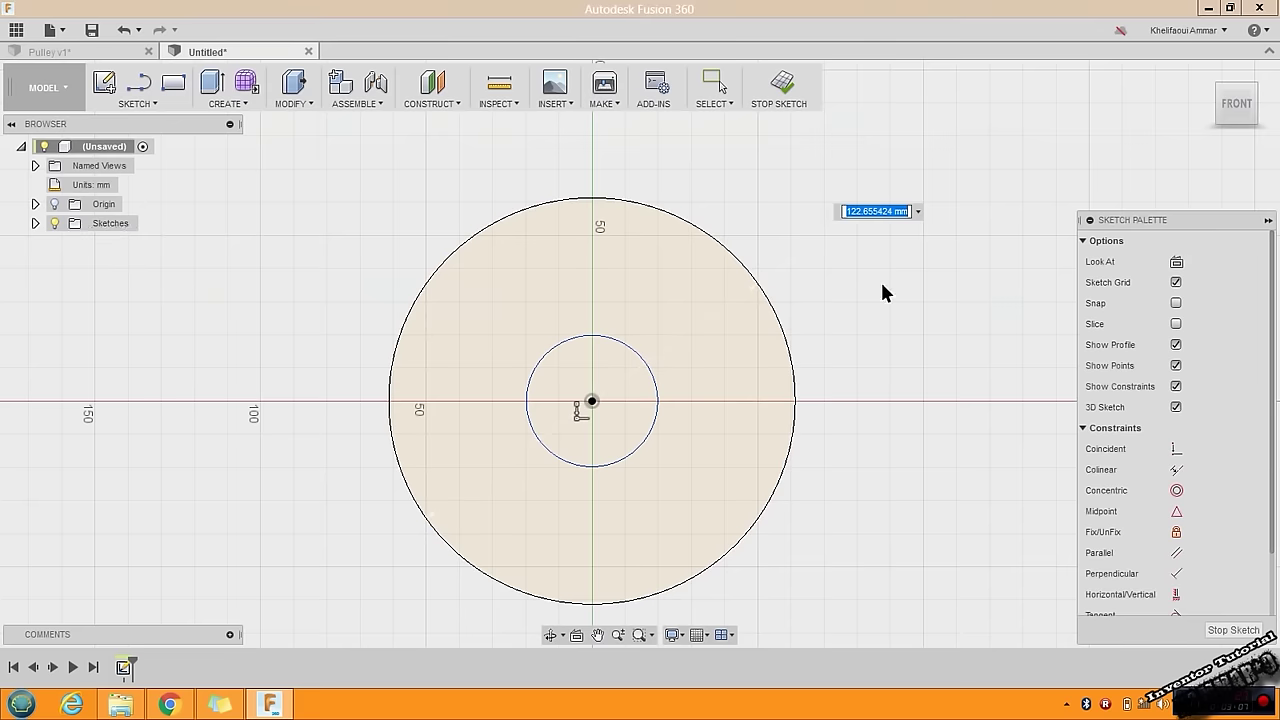
text(120)
key(Return)
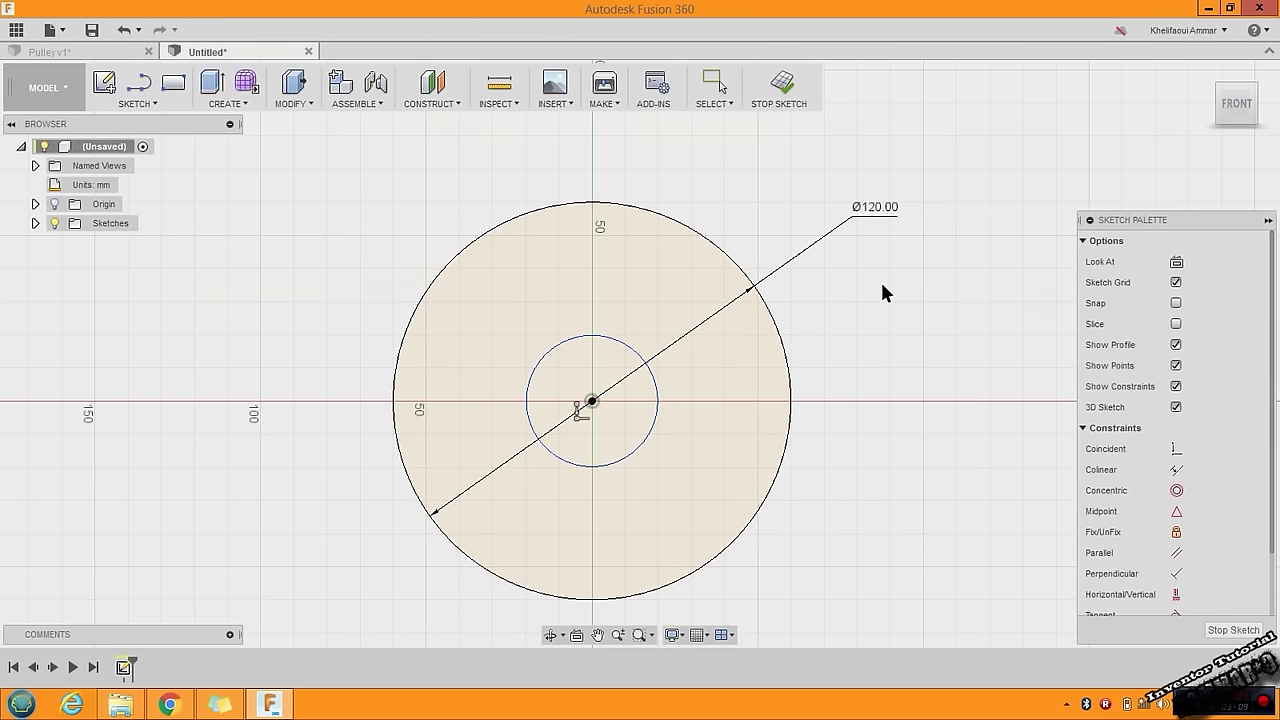
Dimension the inner circle's diameter to 30 mm
click(655, 380)
click(716, 374)
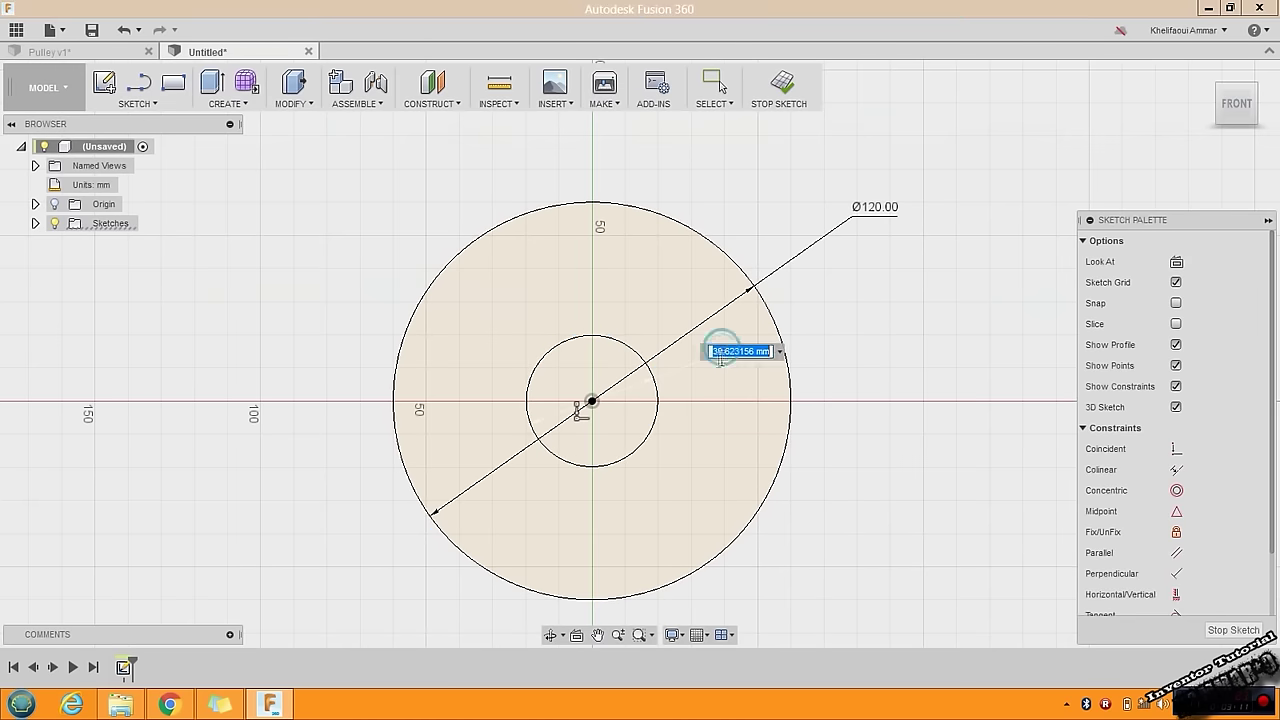
text(30)
key(Return)
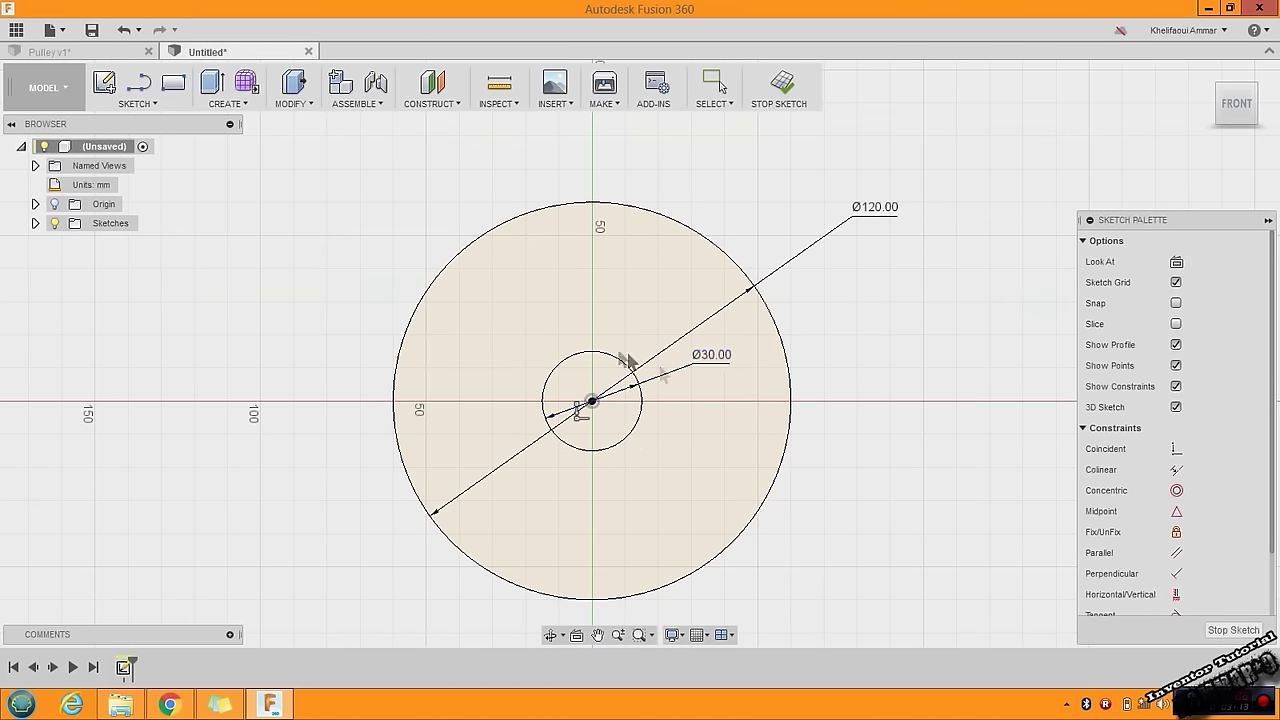
Extrude the ring between the two circles symmetrically by 15 mm per side as a new body
shift+middle_drag(577, 338, 517, 408)
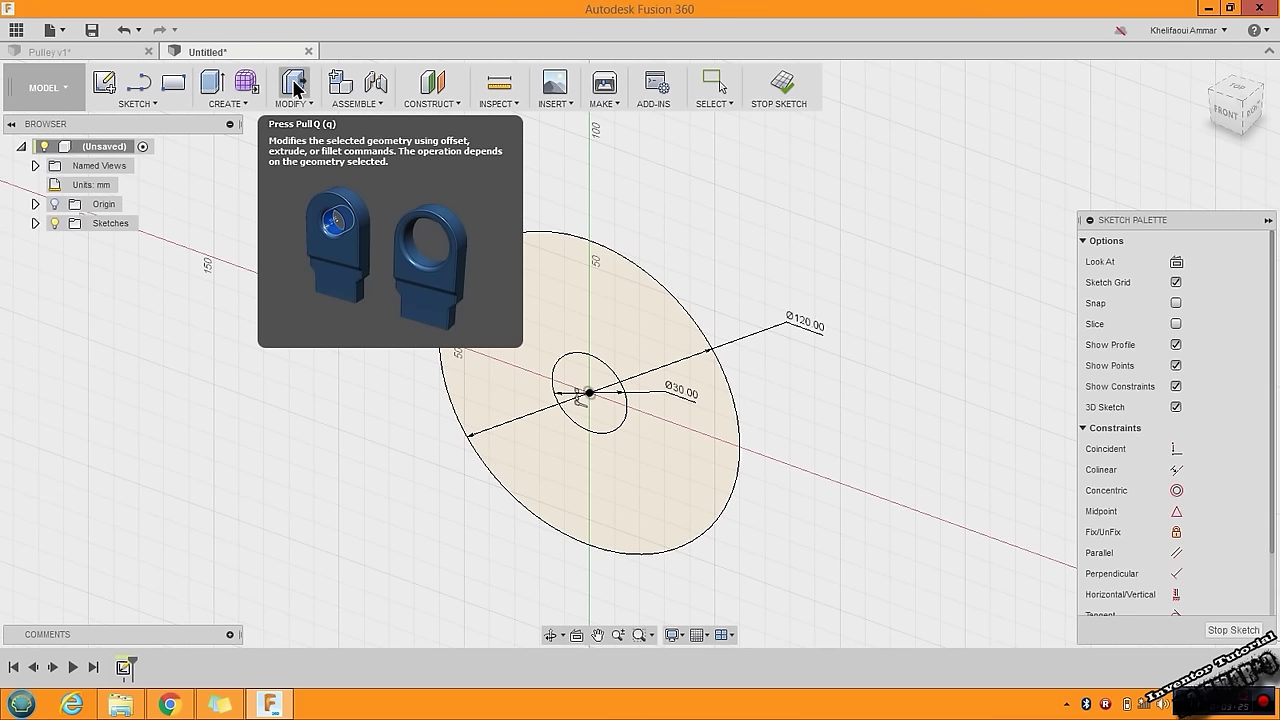
key(q)
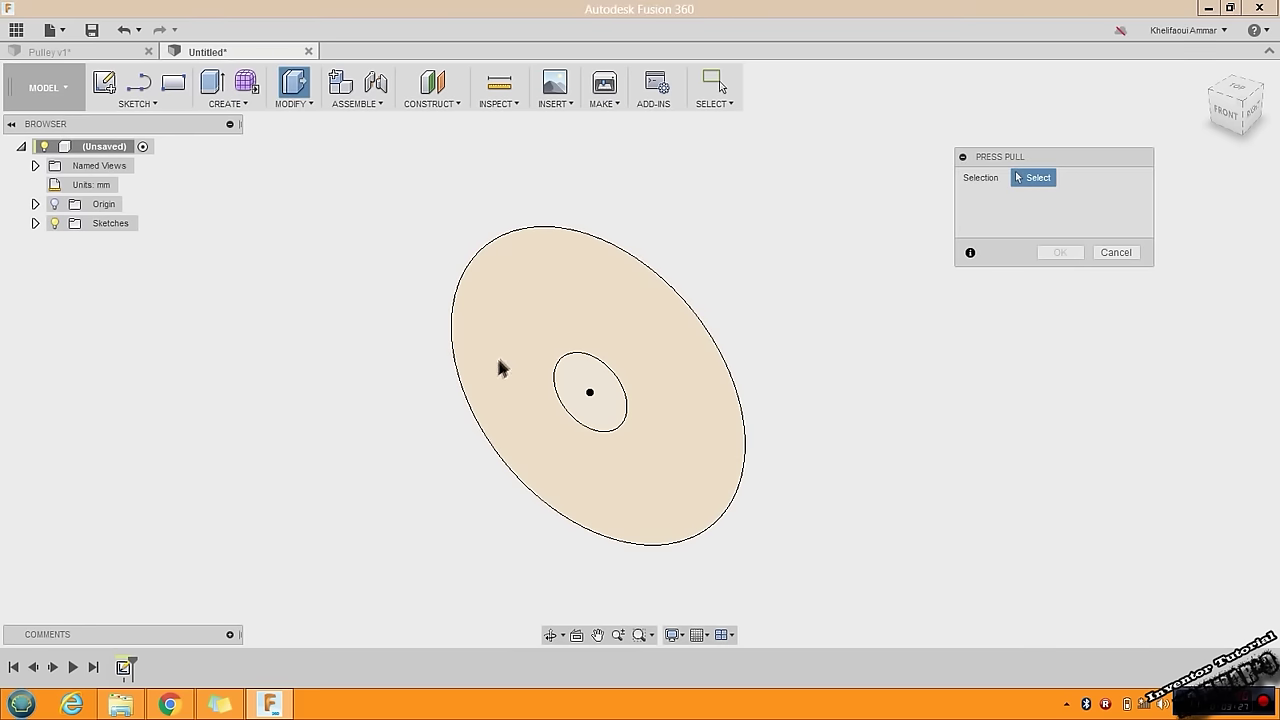
click(625, 320)
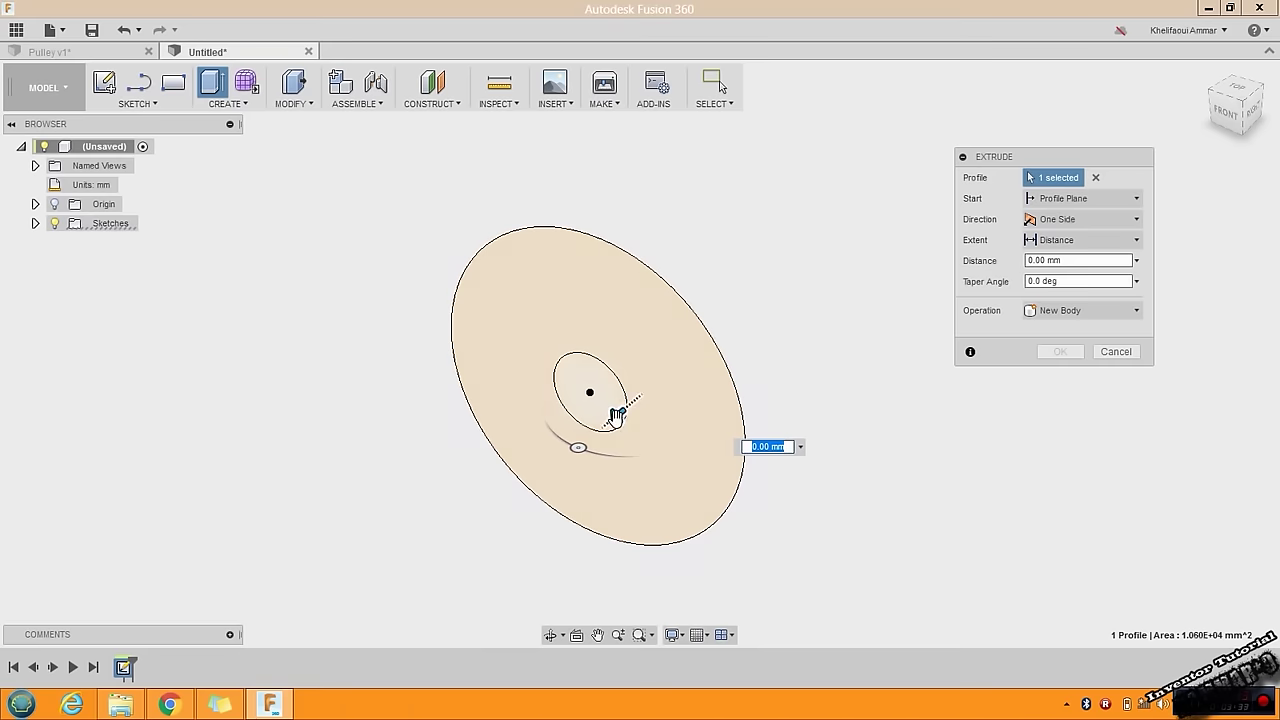
drag(617, 413, 549, 455)
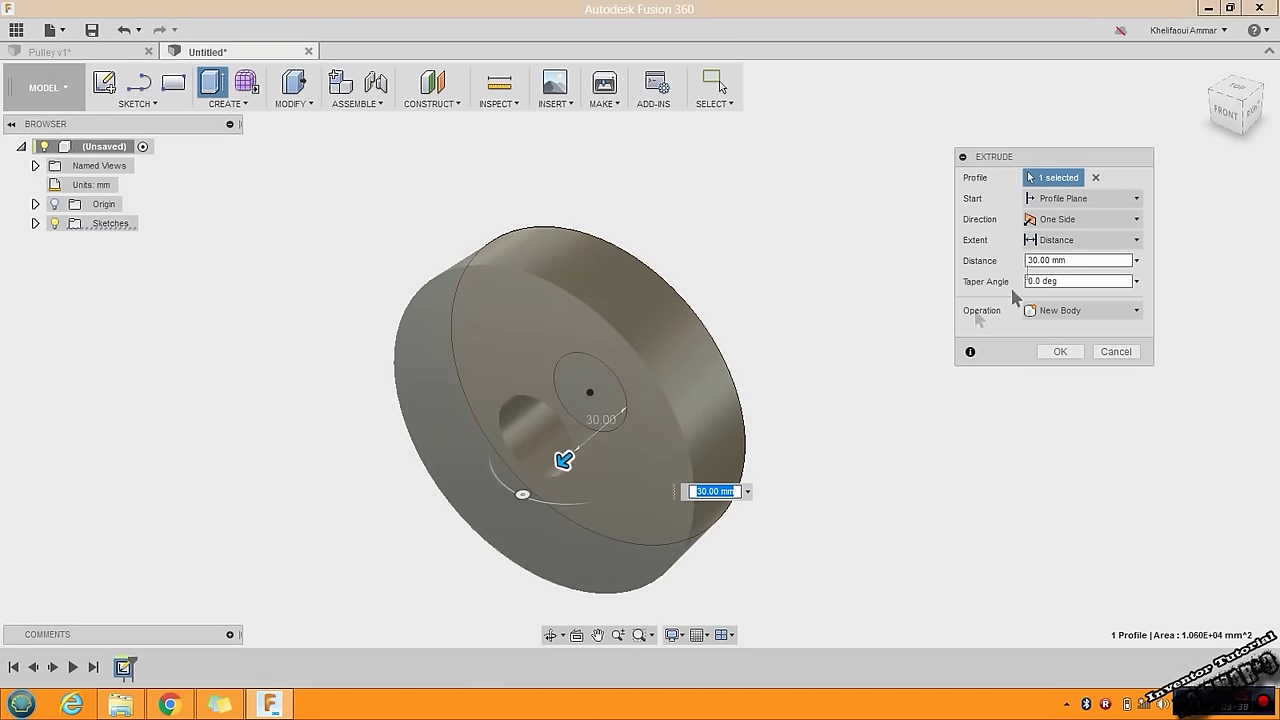
click(1078, 221)
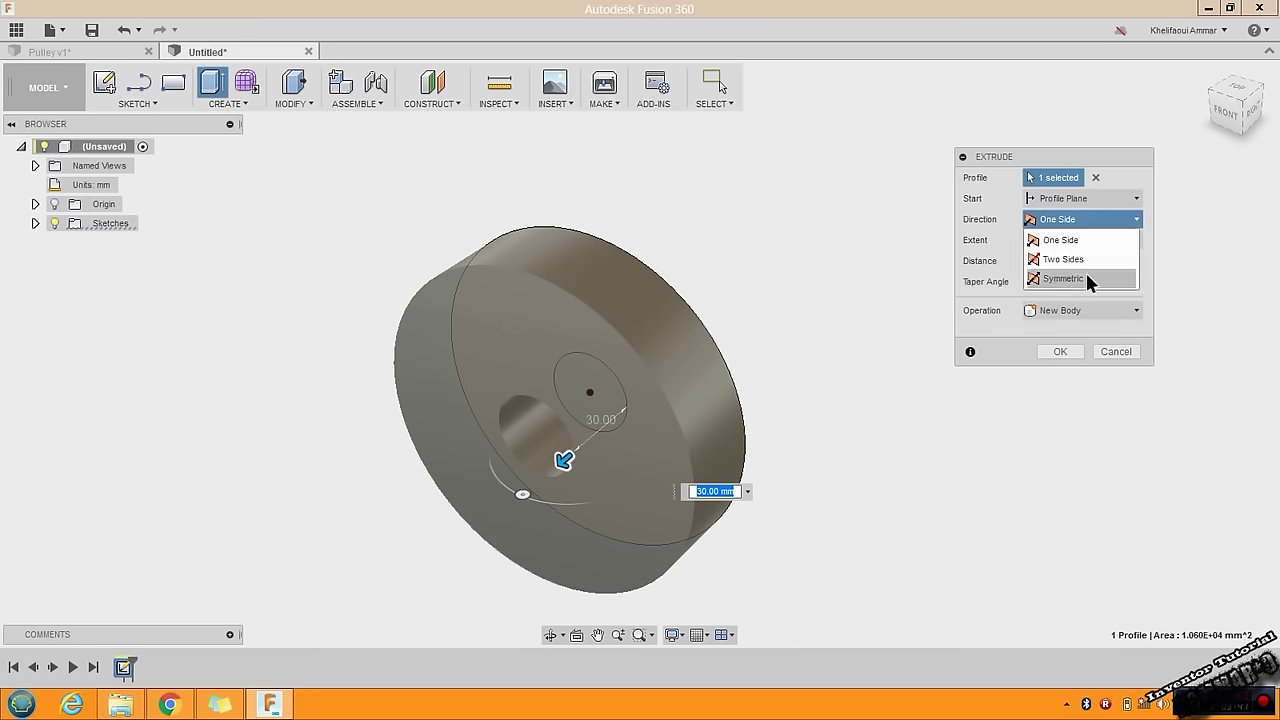
click(1087, 280)
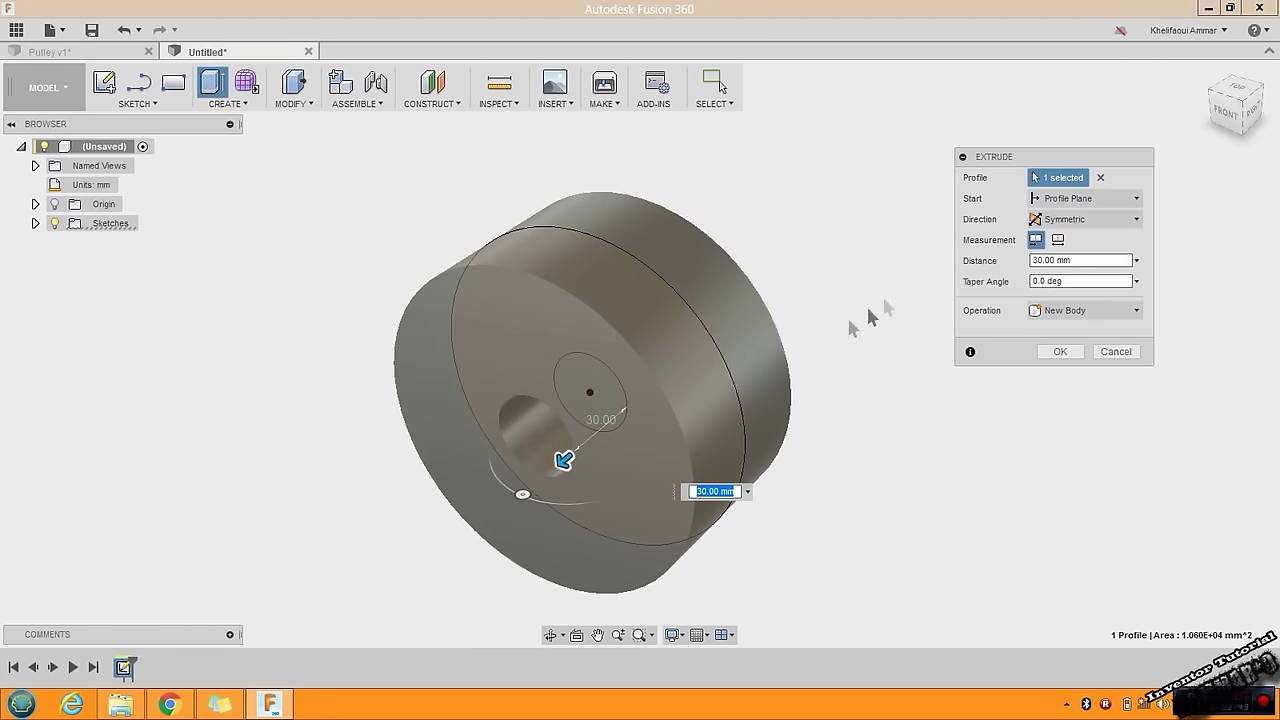
click(1060, 260)
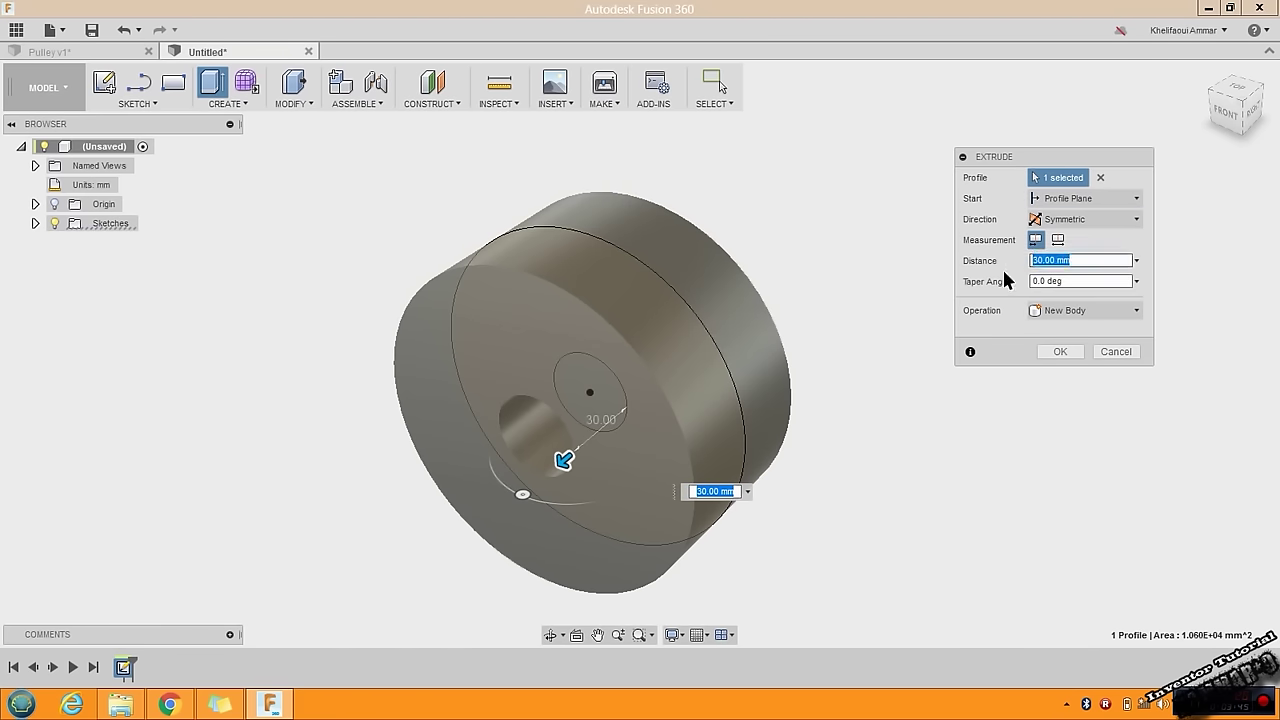
text(15)
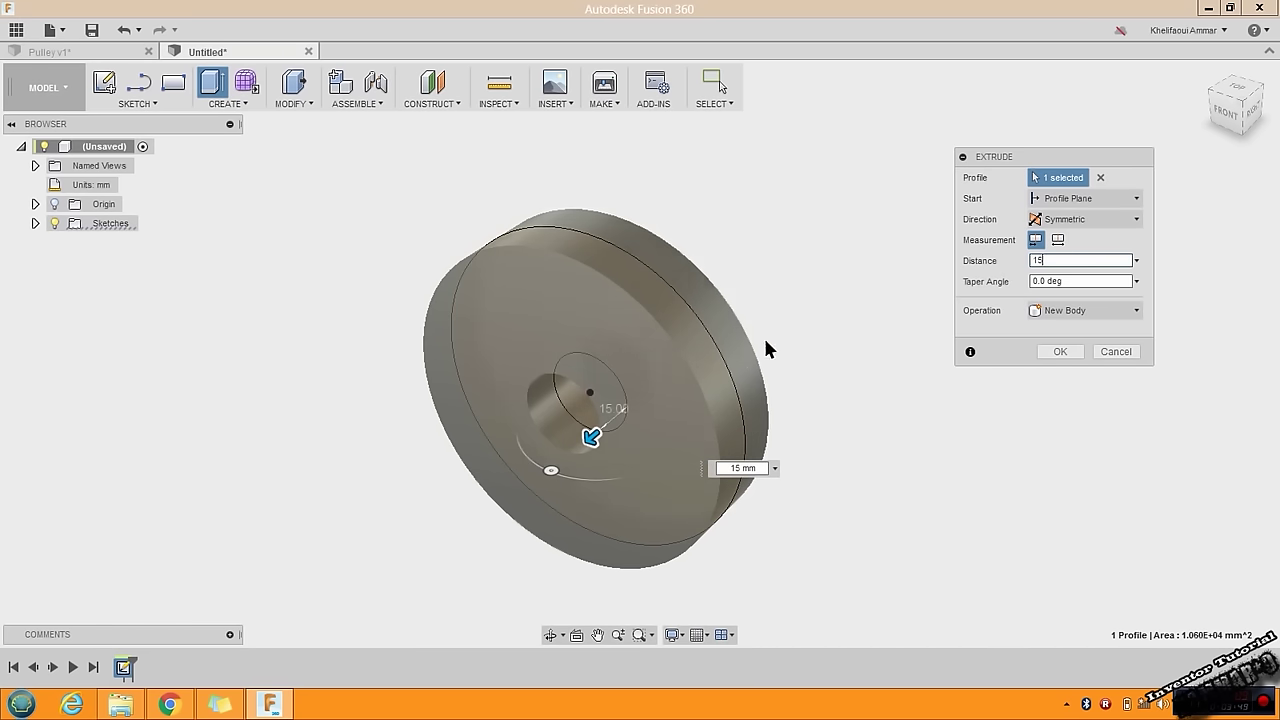
click(1059, 355)
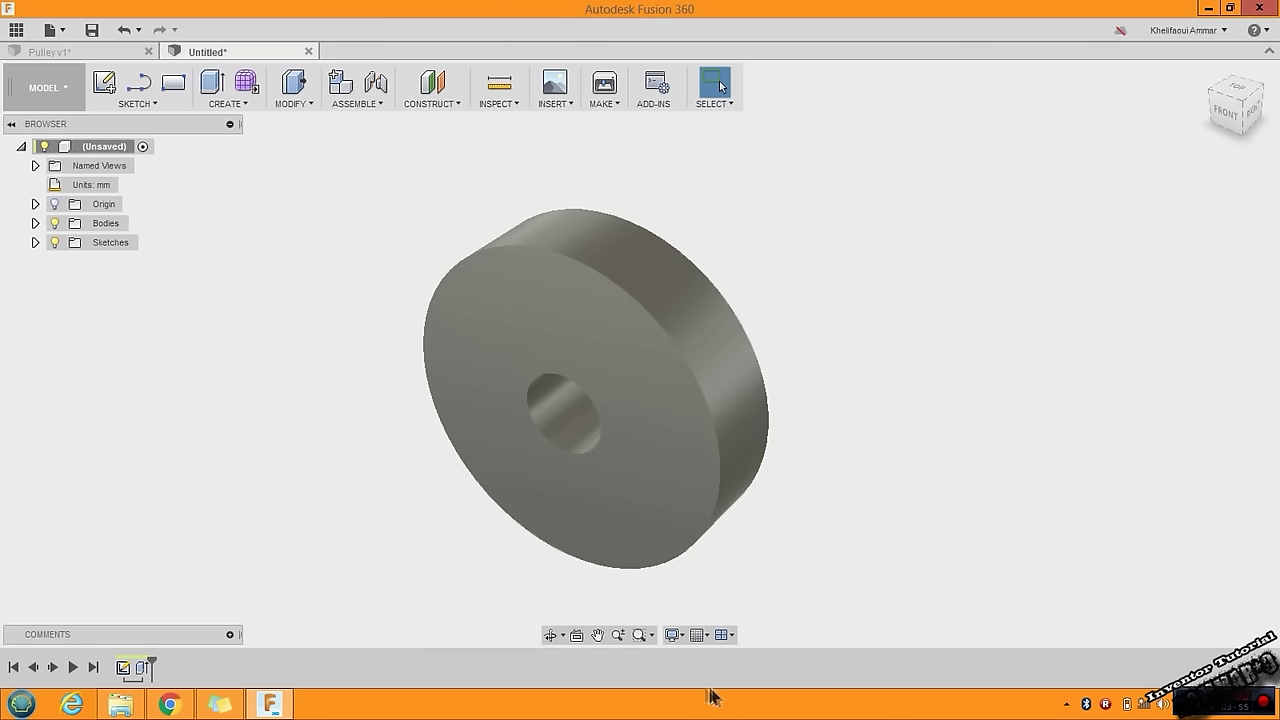
Set the visual style to Shaded with Visible Edges Only
click(673, 638)
mouse_move(677, 492)
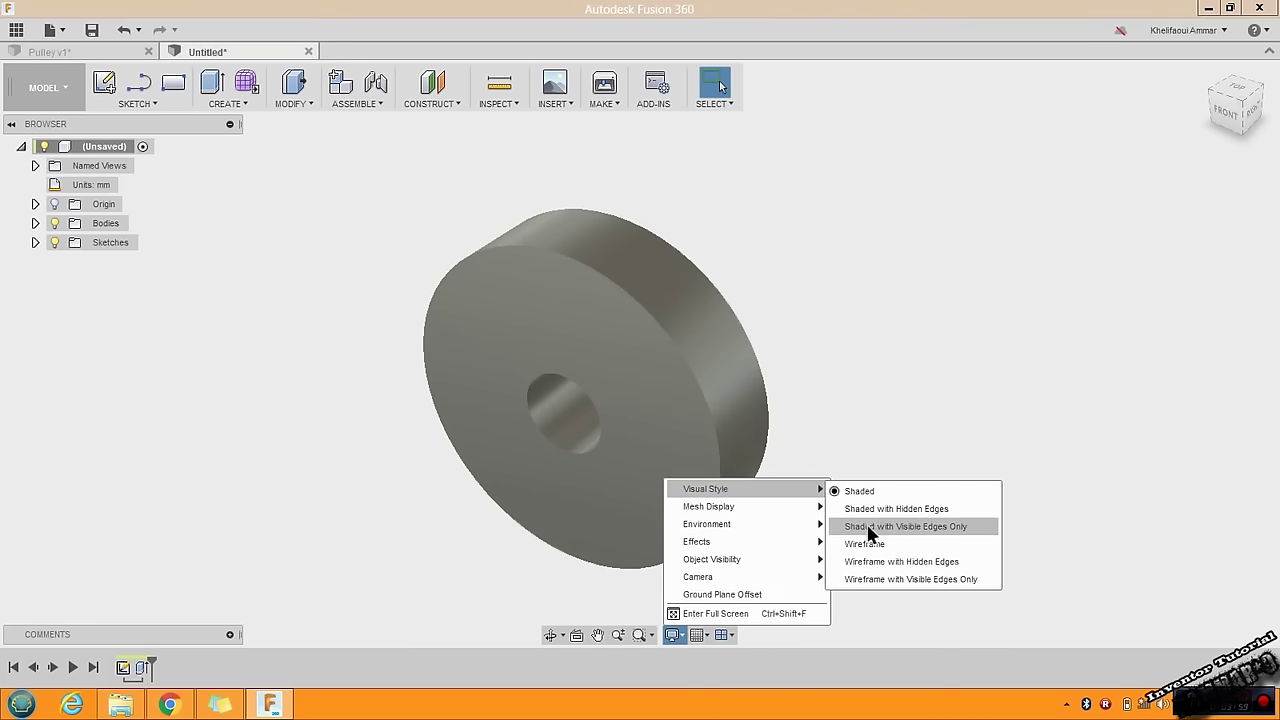
click(905, 524)
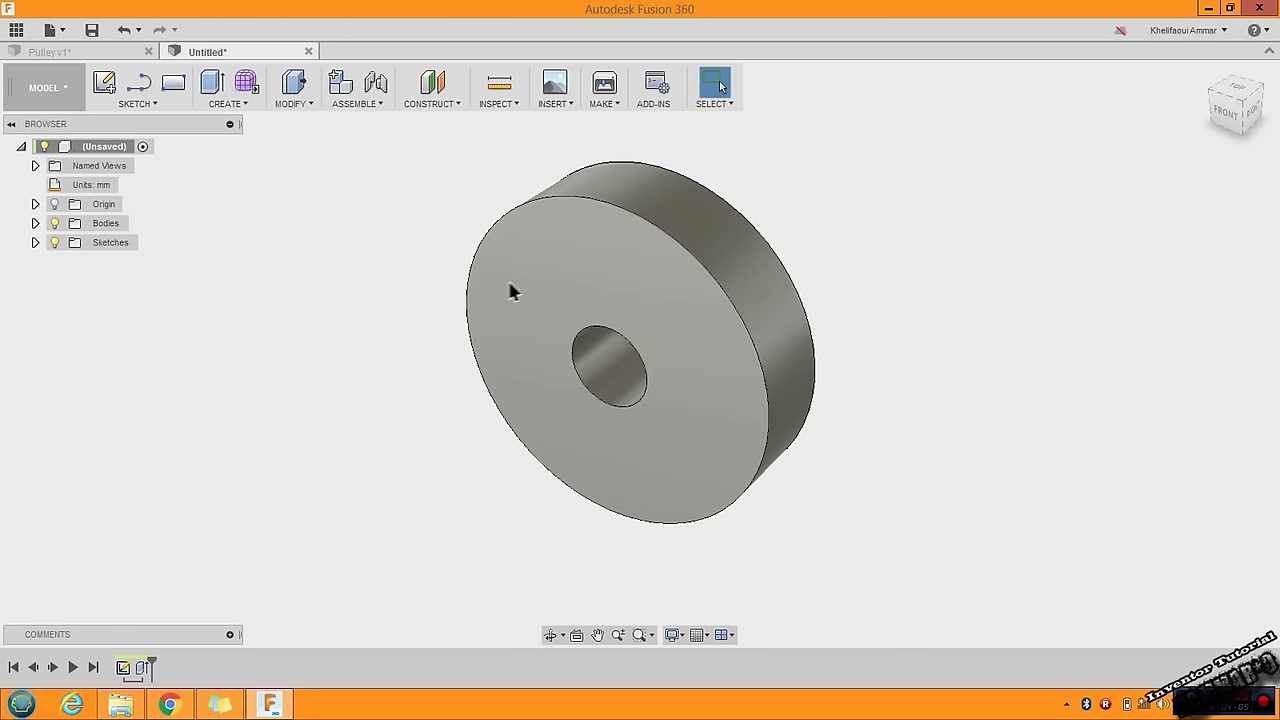
In a new sketch on the disc's front face, offset the outer edge inward by 15 mm
click(152, 104)
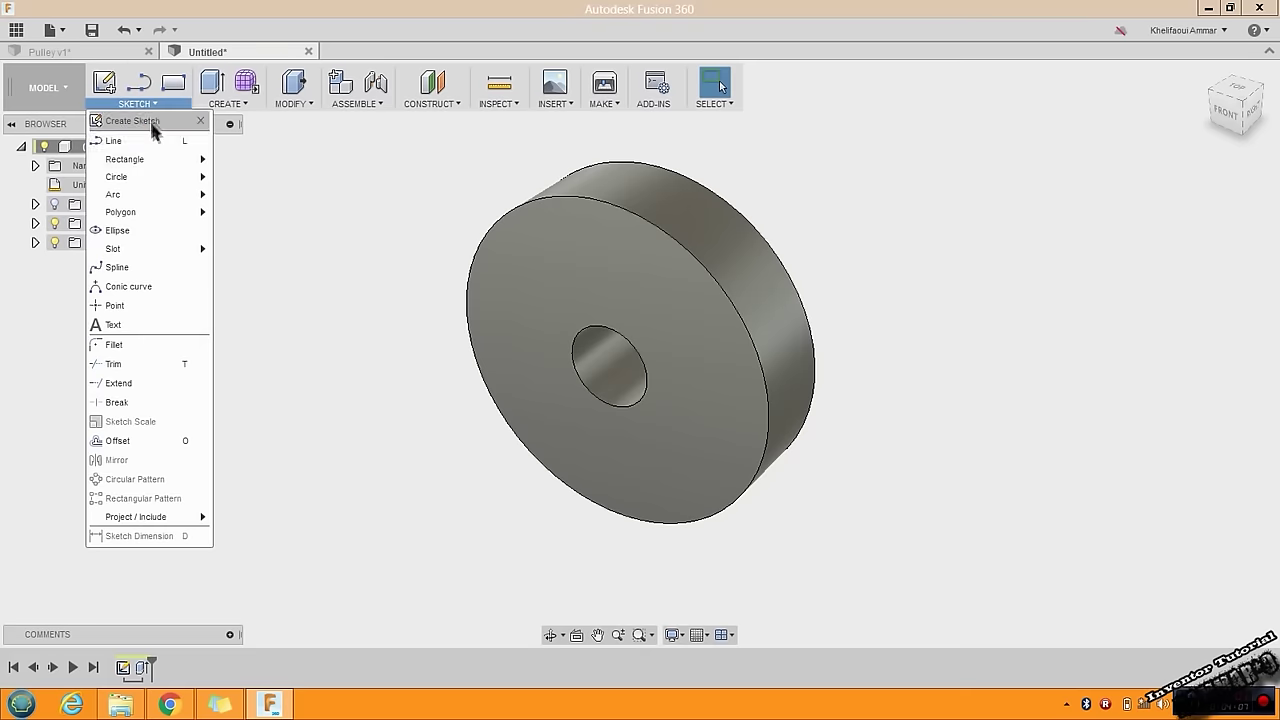
click(155, 439)
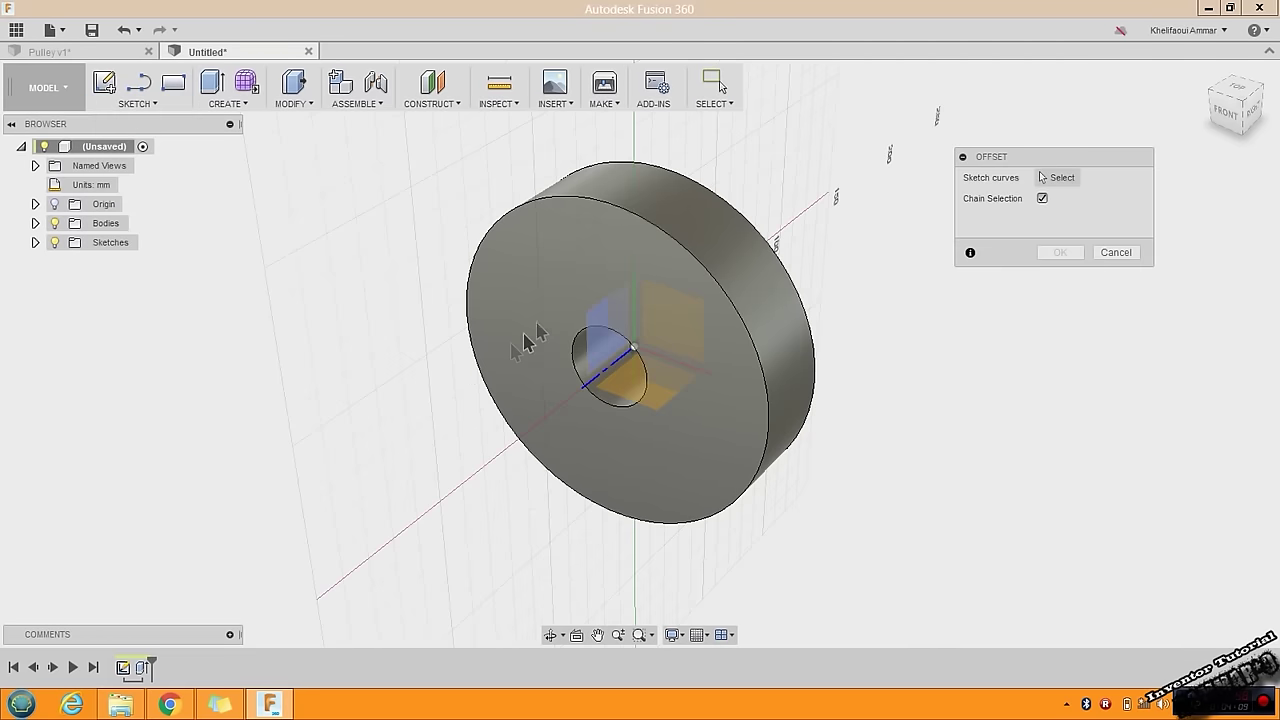
click(526, 228)
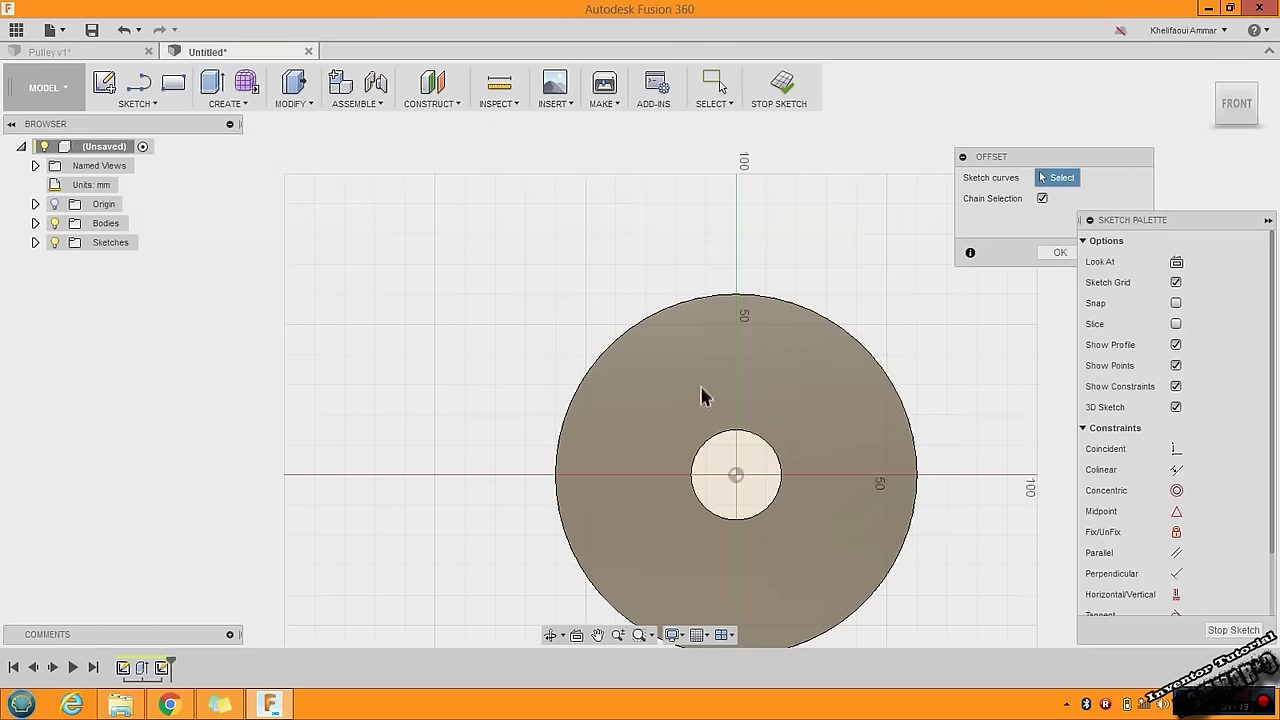
click(820, 314)
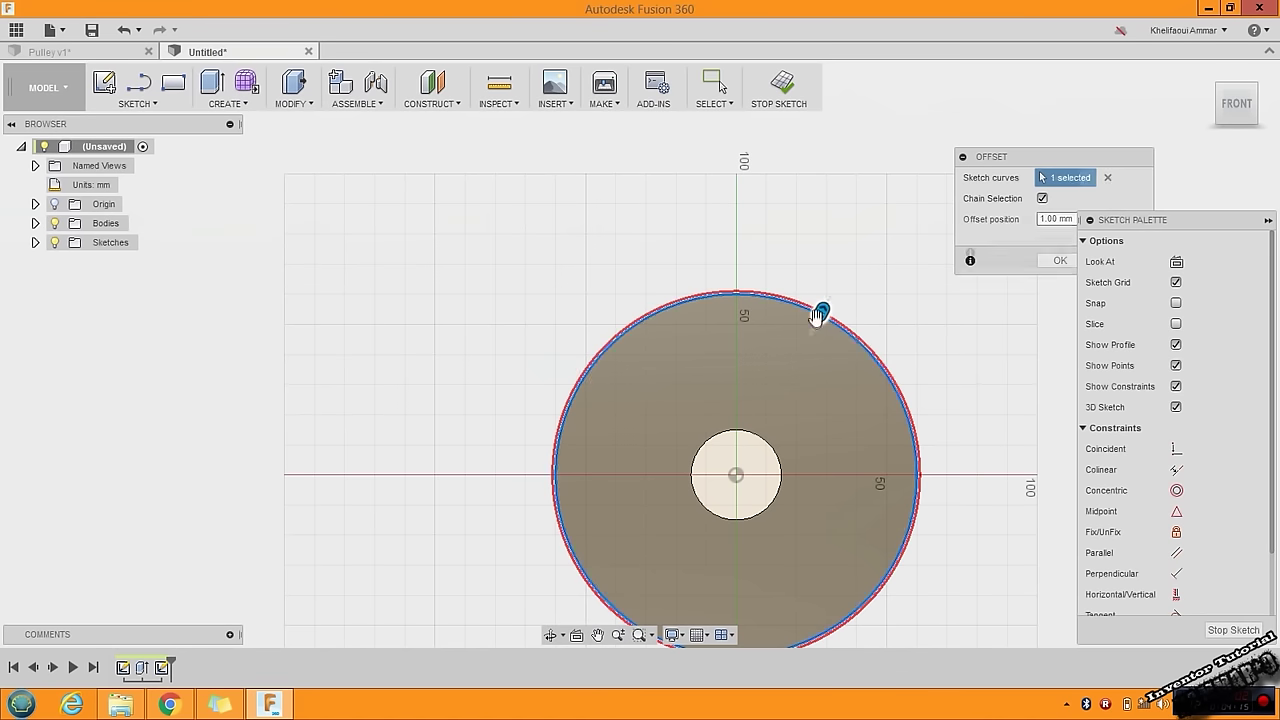
drag(820, 314, 801, 347)
text(-1)
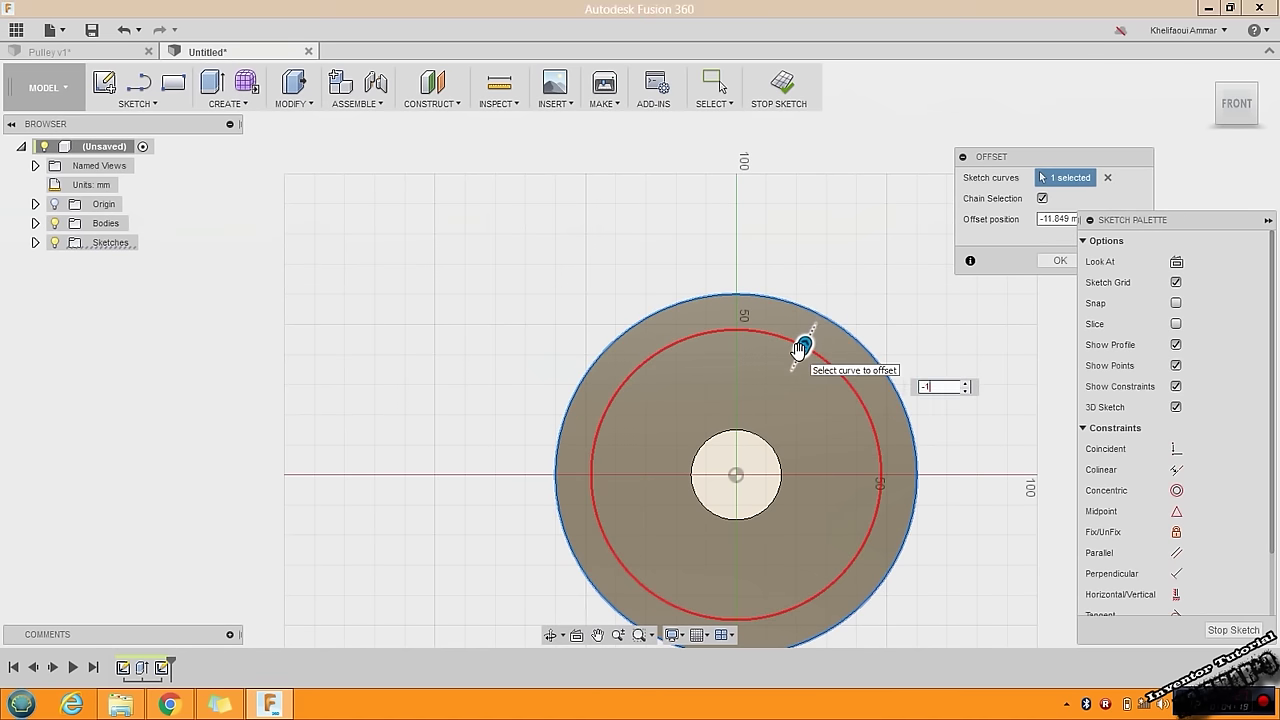
text(5)
key(Return)
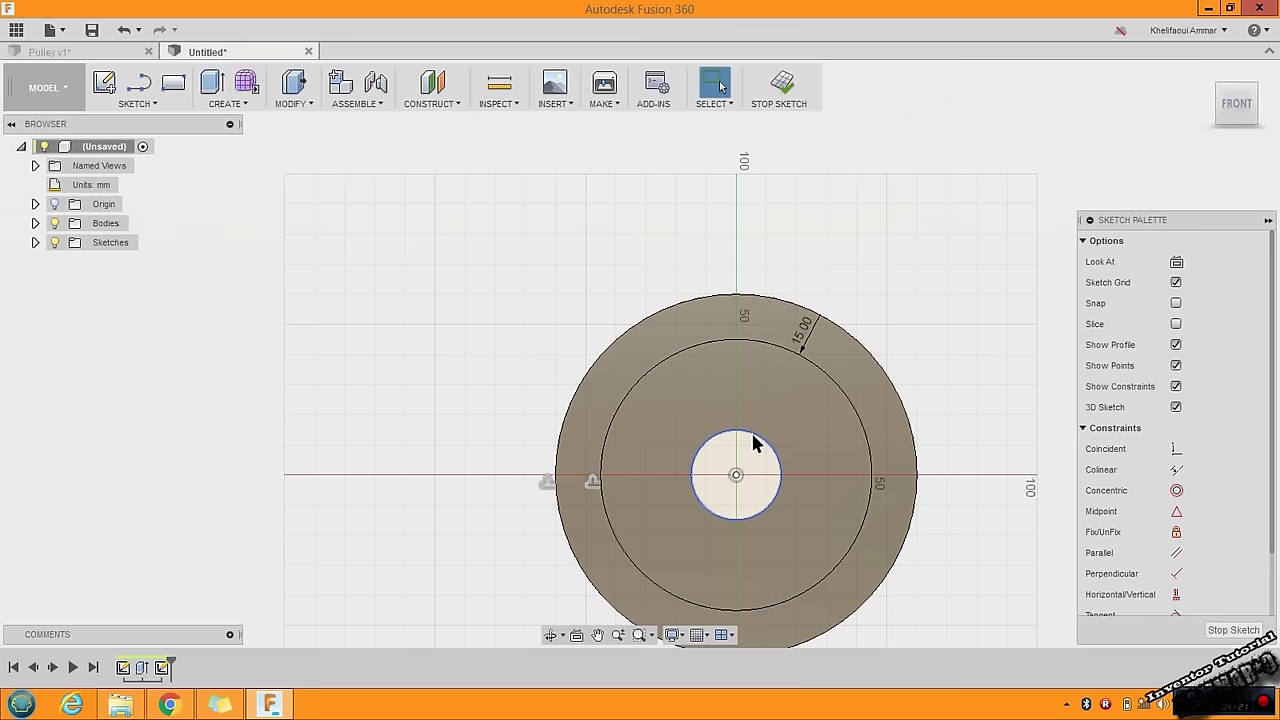
Offset the bore's edge outward by 5 mm in the same sketch
click(755, 443)
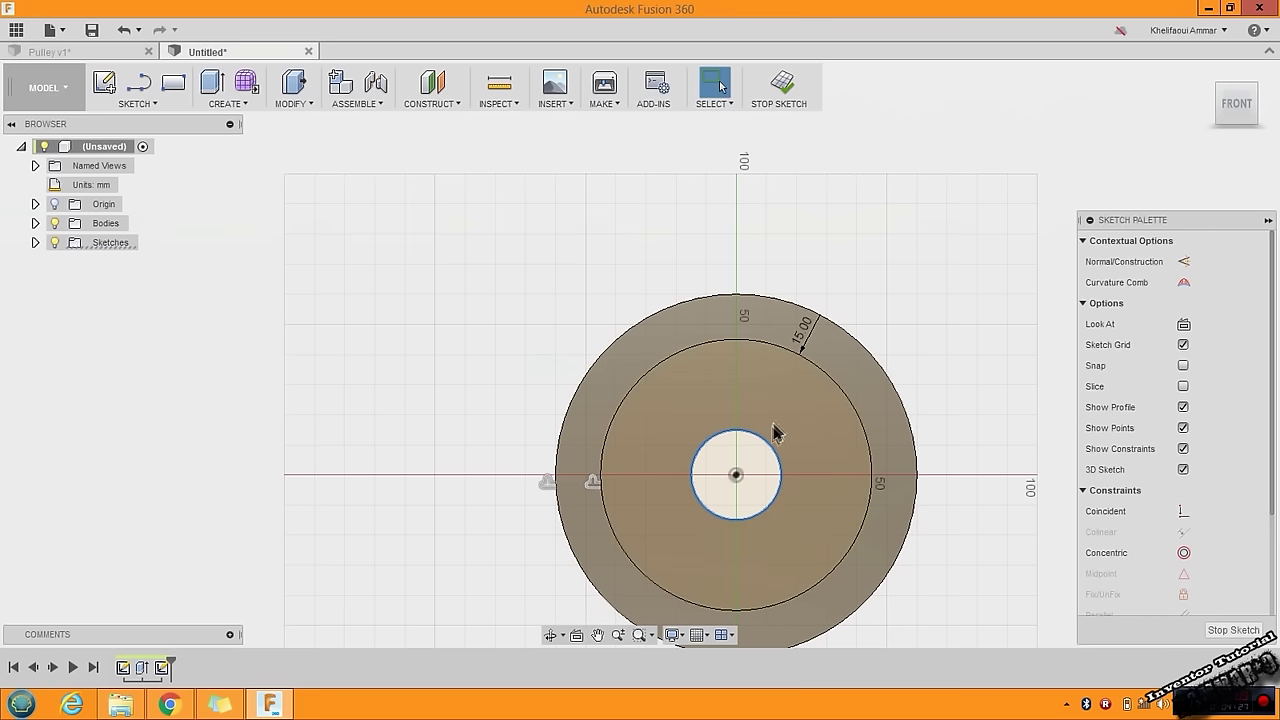
key(o)
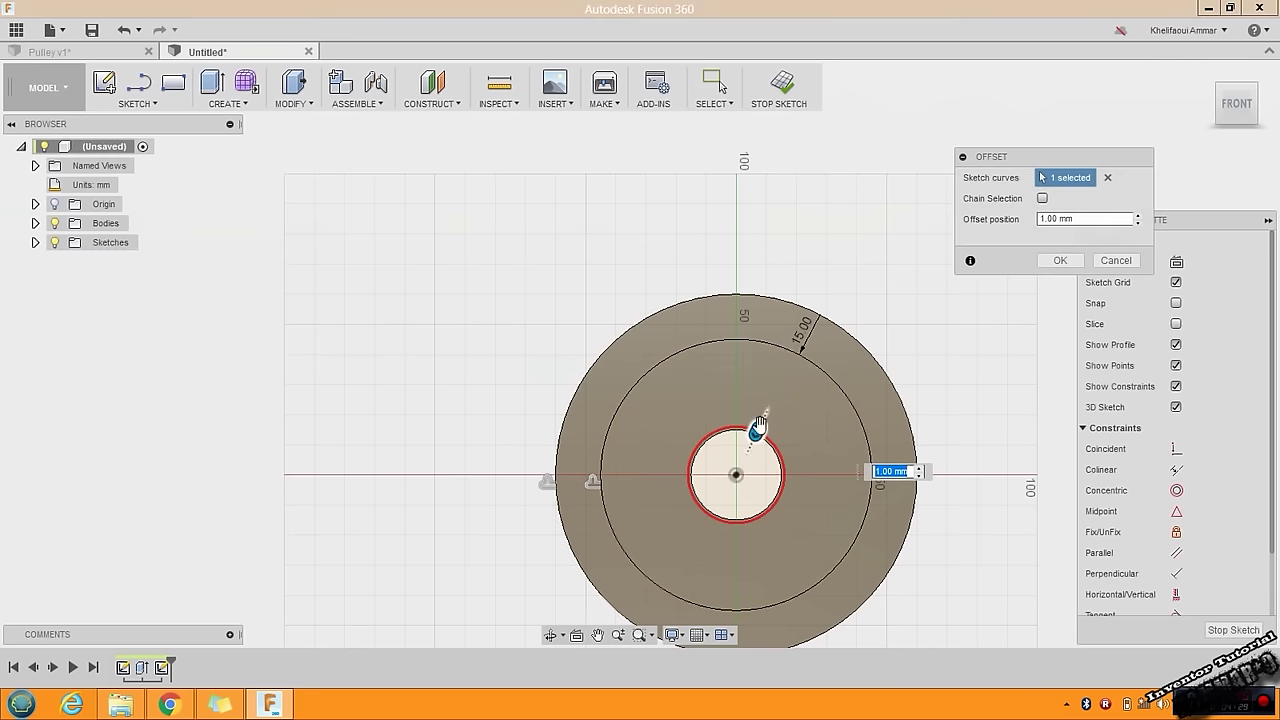
drag(766, 428, 765, 412)
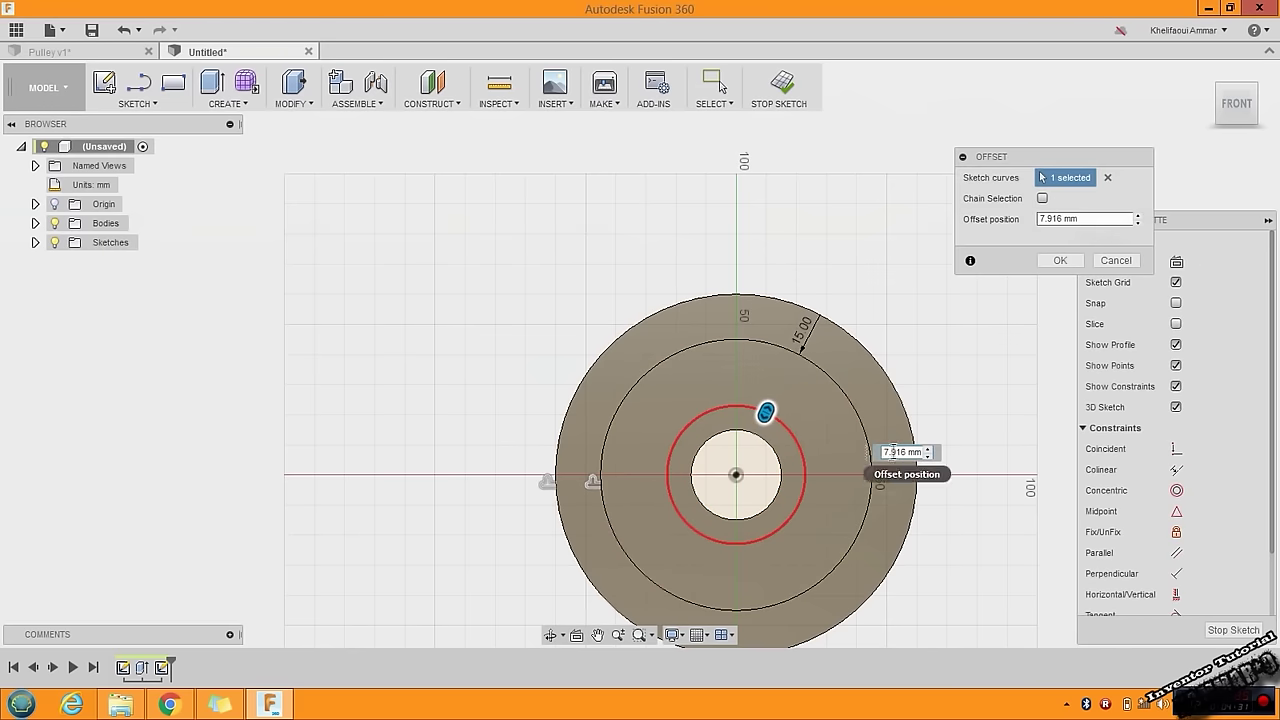
drag(910, 451, 871, 450)
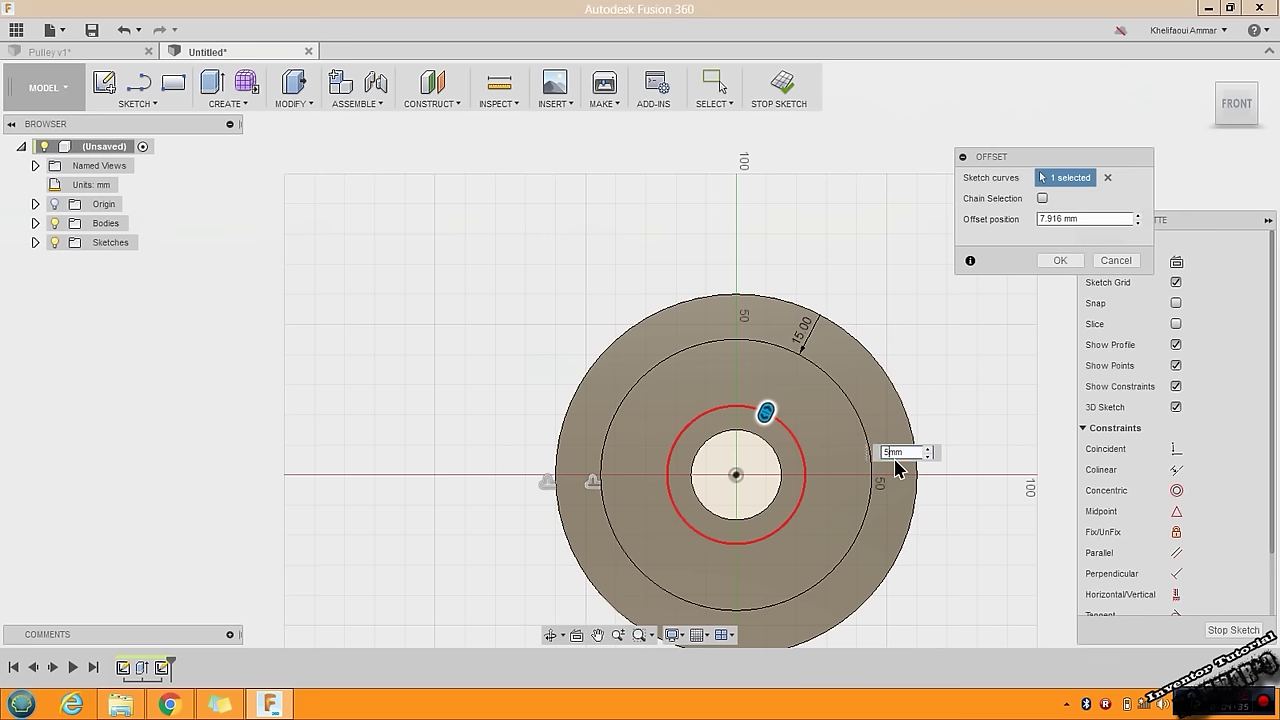
key(Return)
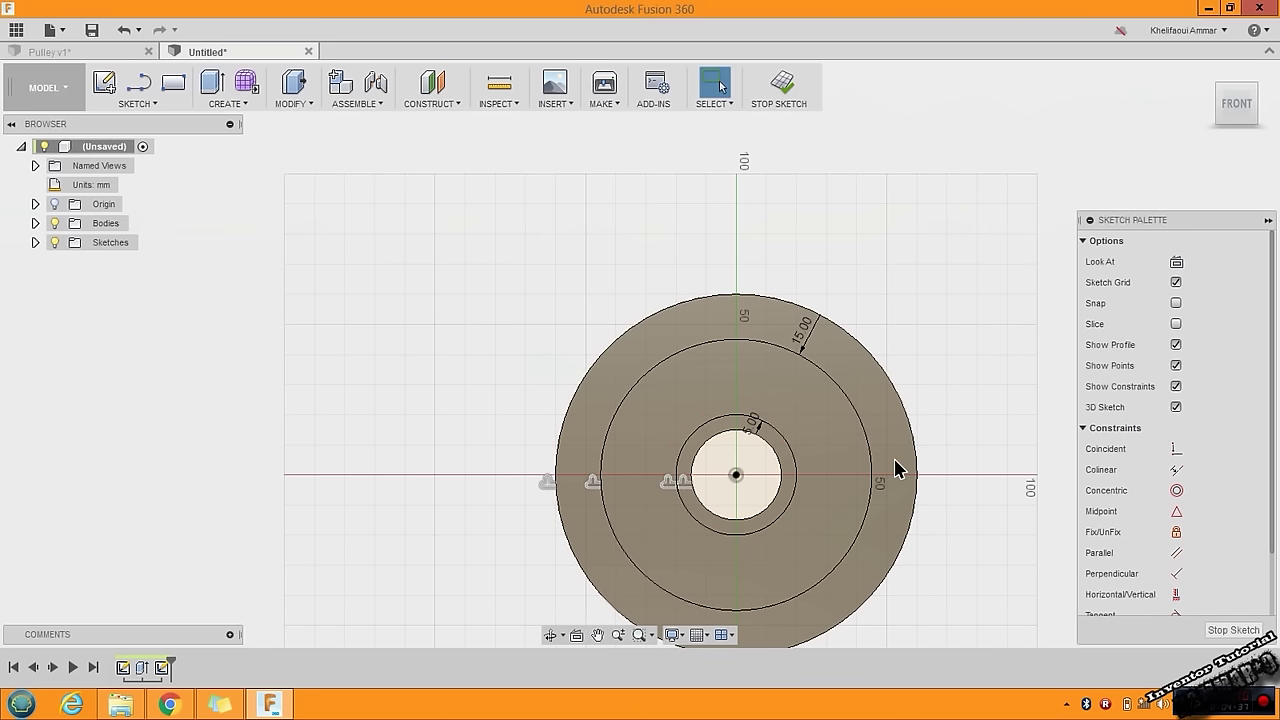
Cut the ring between the two offset circles 5 mm deep into the disc's front face
shift+middle_drag(865, 410, 453, 343)
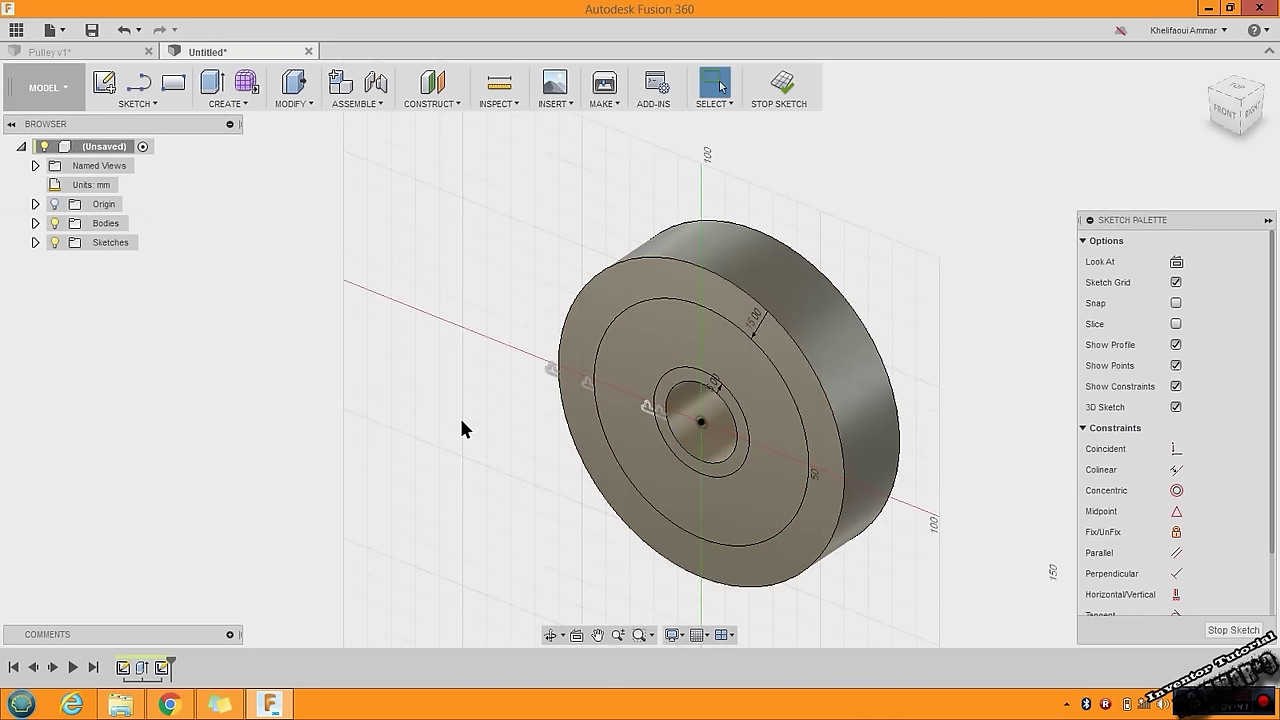
key(q)
click(649, 358)
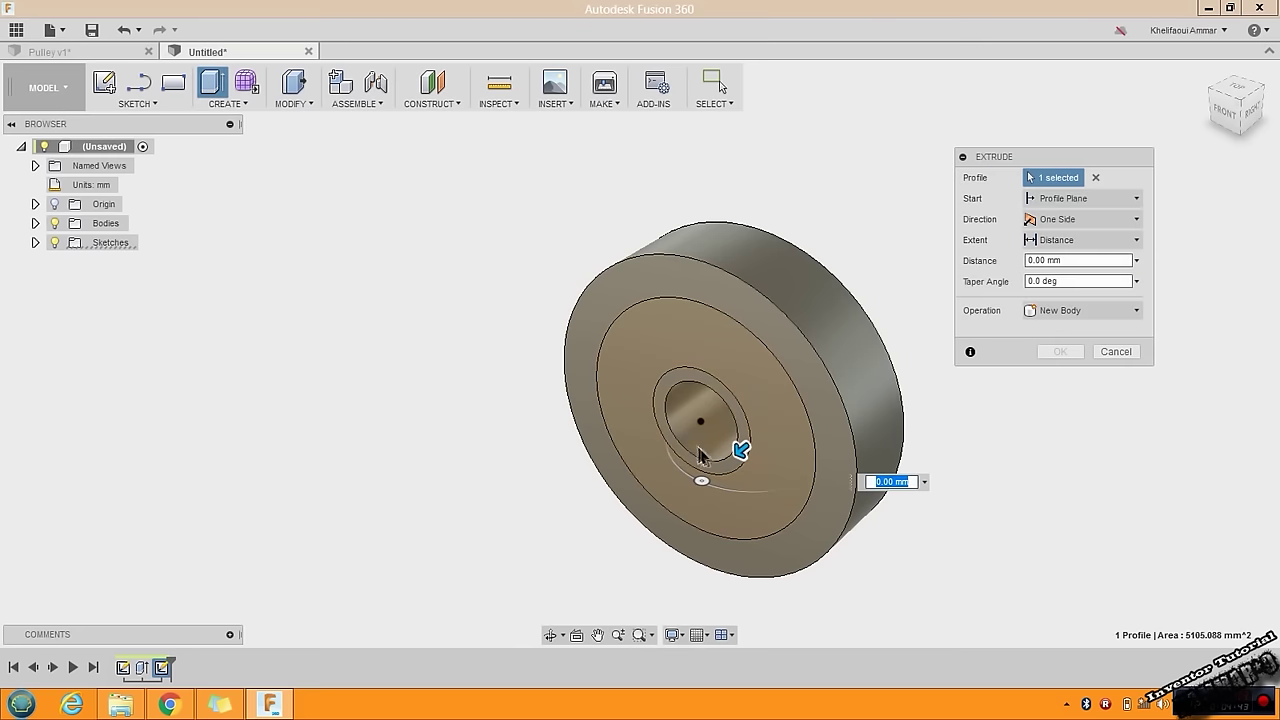
drag(737, 451, 755, 437)
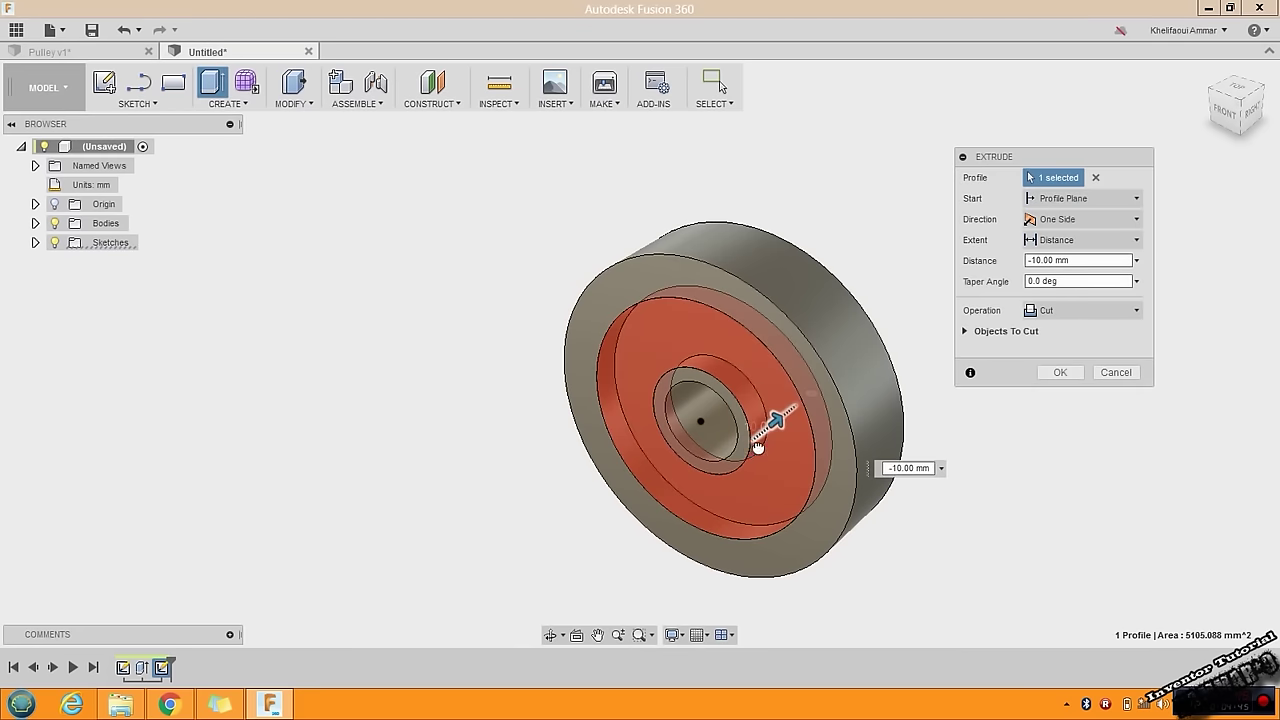
click(893, 468)
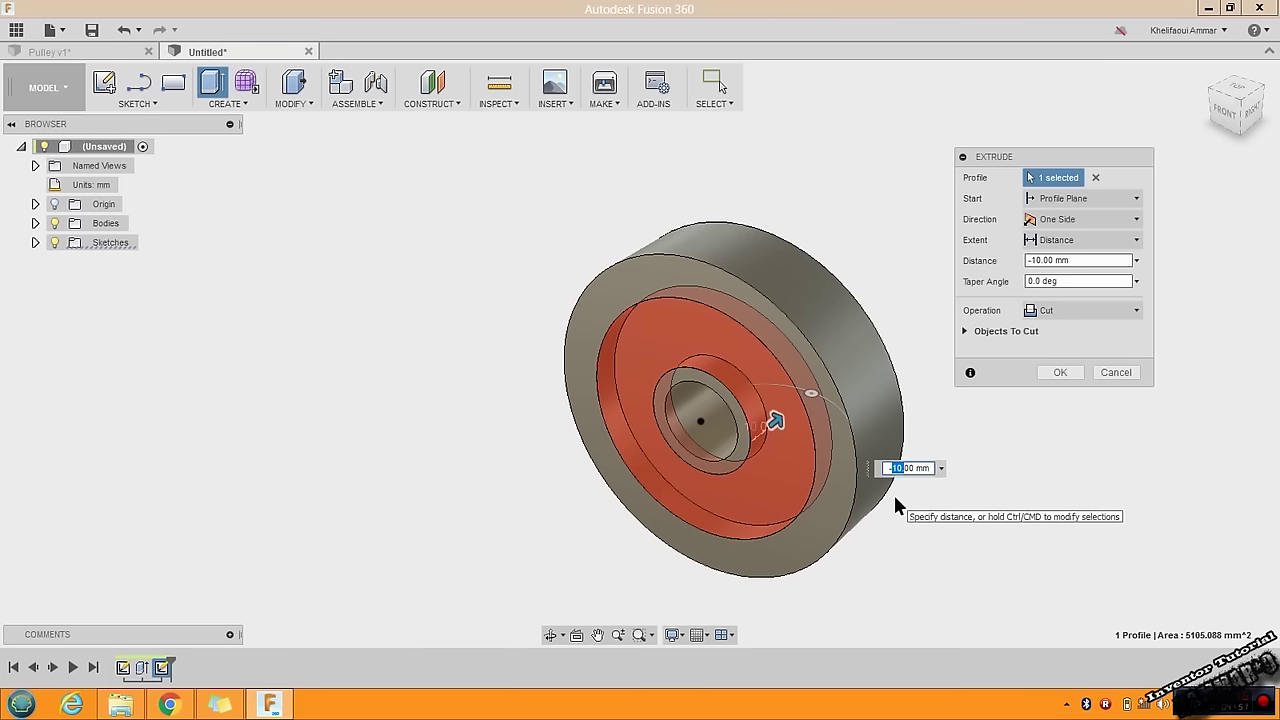
text(-5)
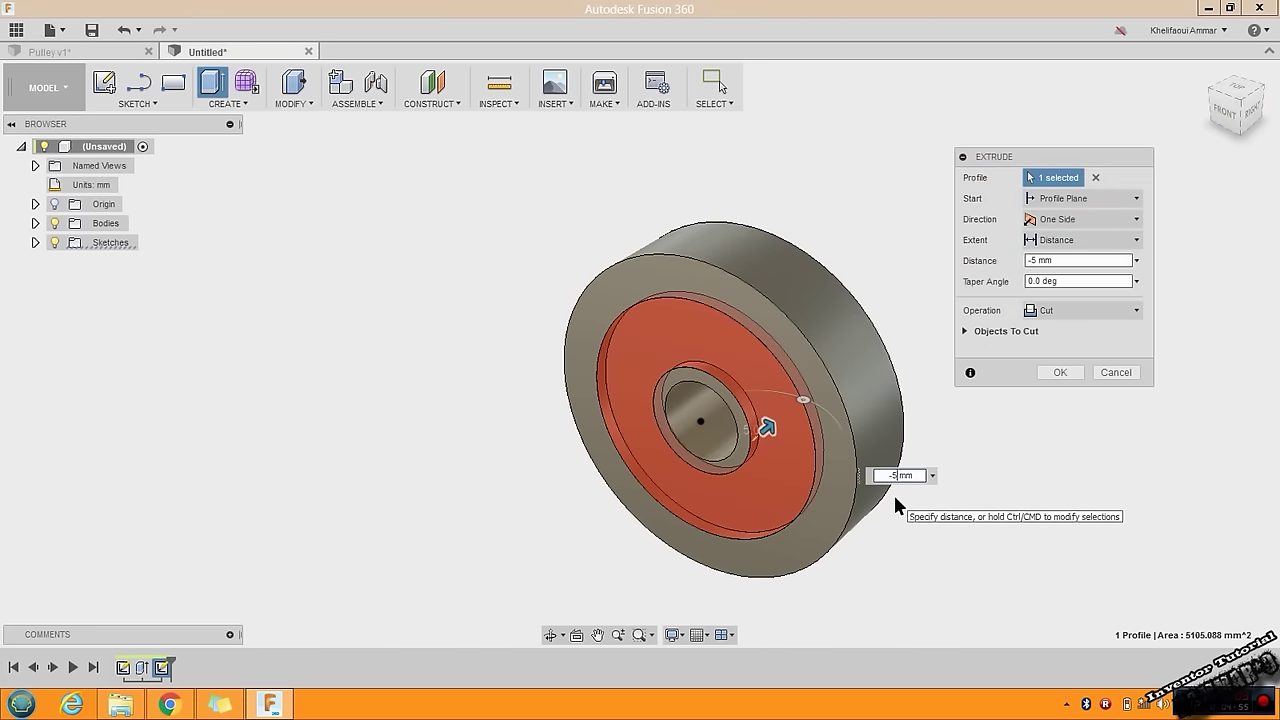
key(Return)
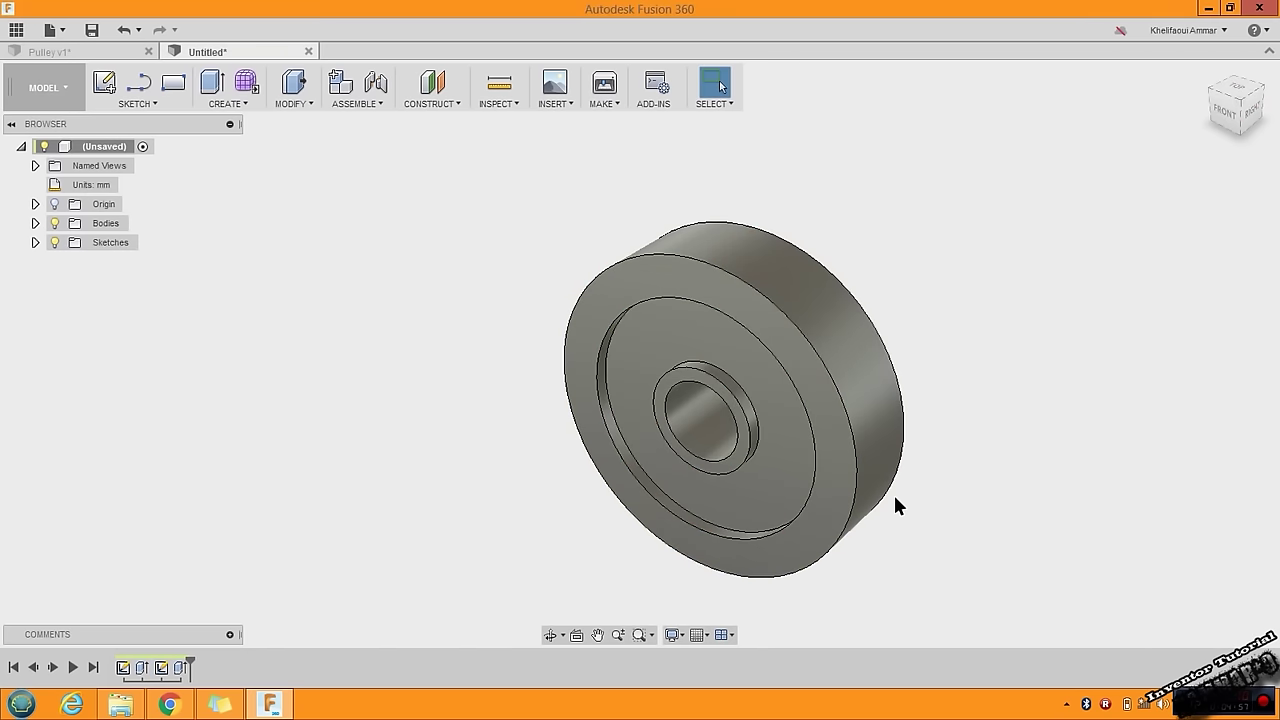
In a new sketch on the disc's back face, project the outer and inner circular edges of the front recess
shift+middle_drag(790, 437, 663, 443)
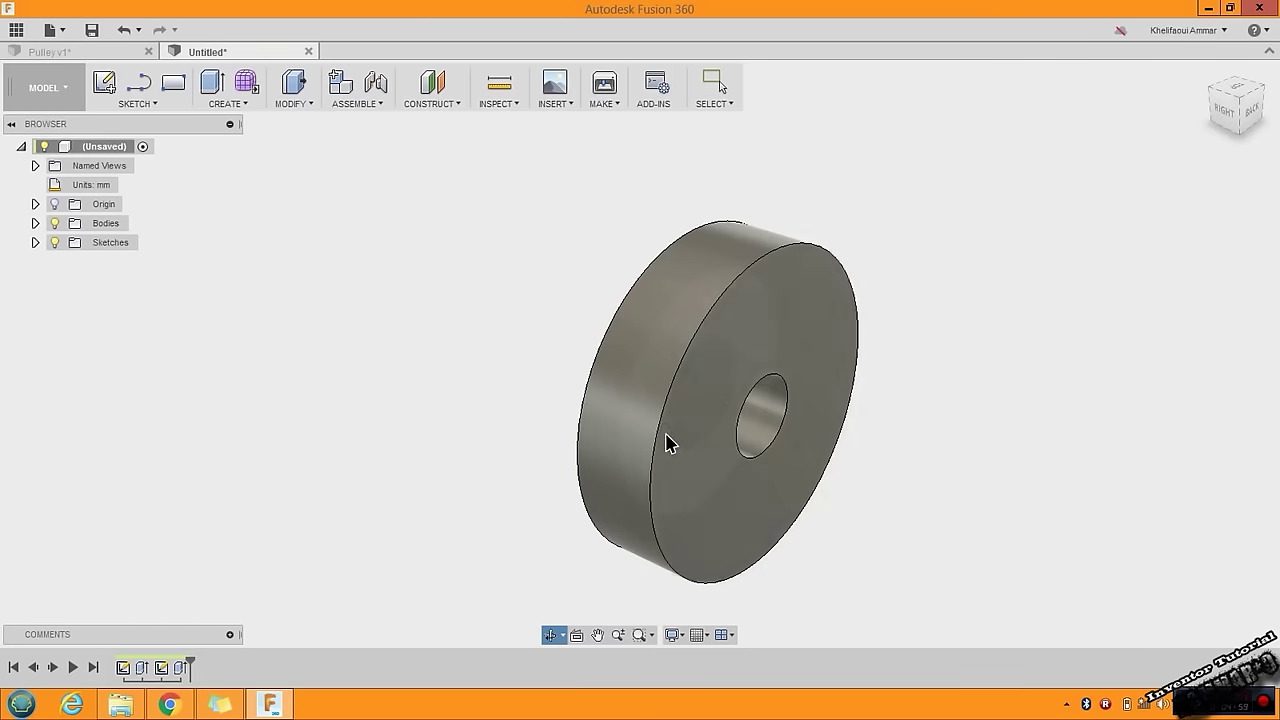
click(714, 419)
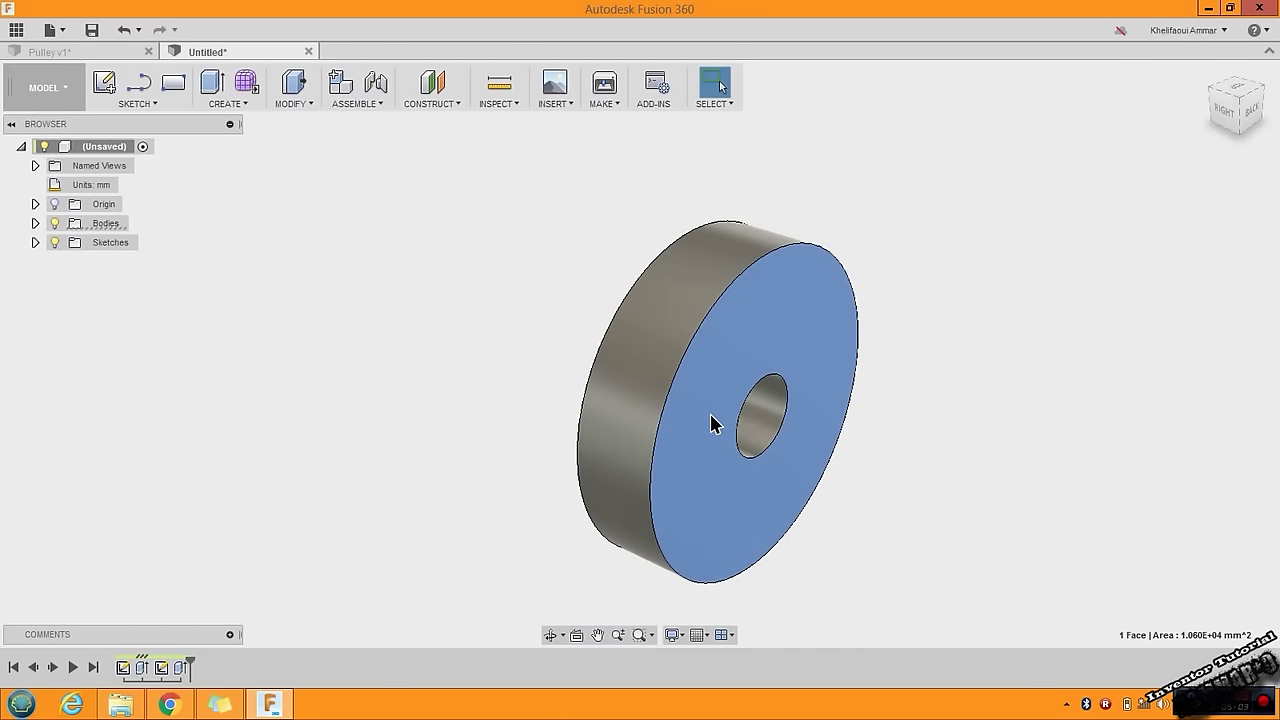
key(e)
click(762, 460)
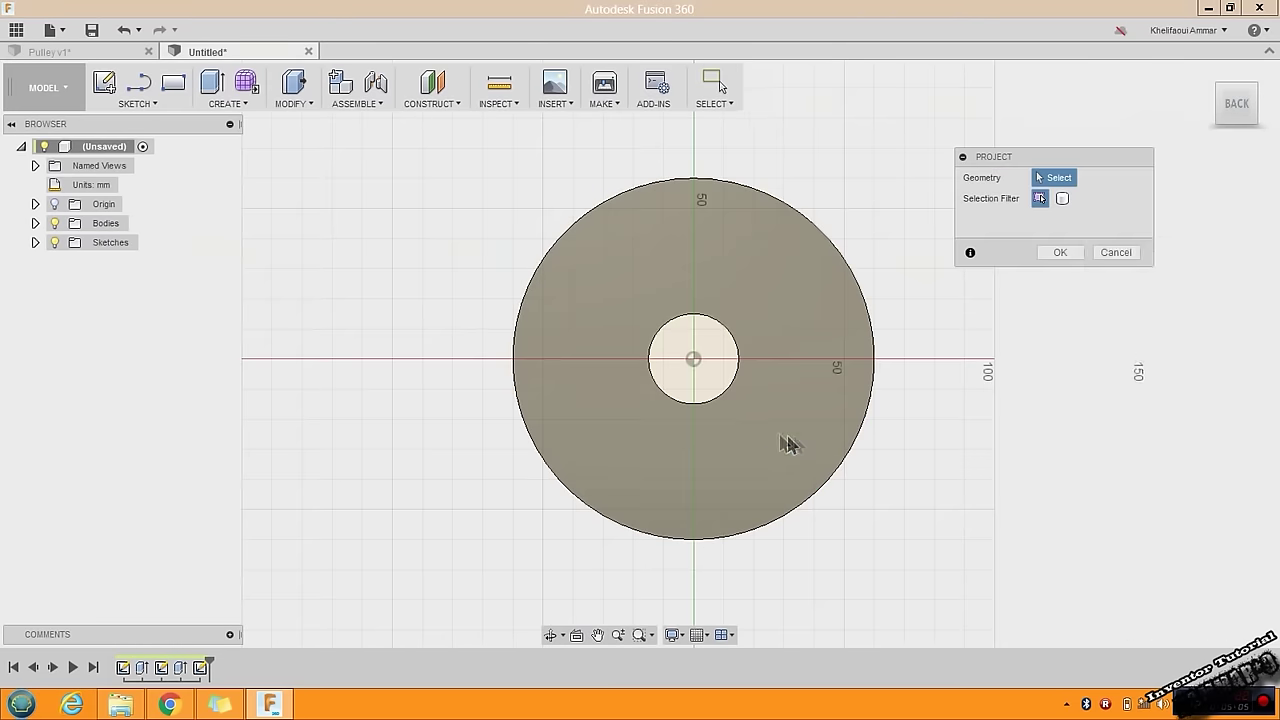
mouse_move(500, 417)
shift+middle_down()
mouse_move(691, 449)
mouse_move(696, 353)
shift+middle_up()
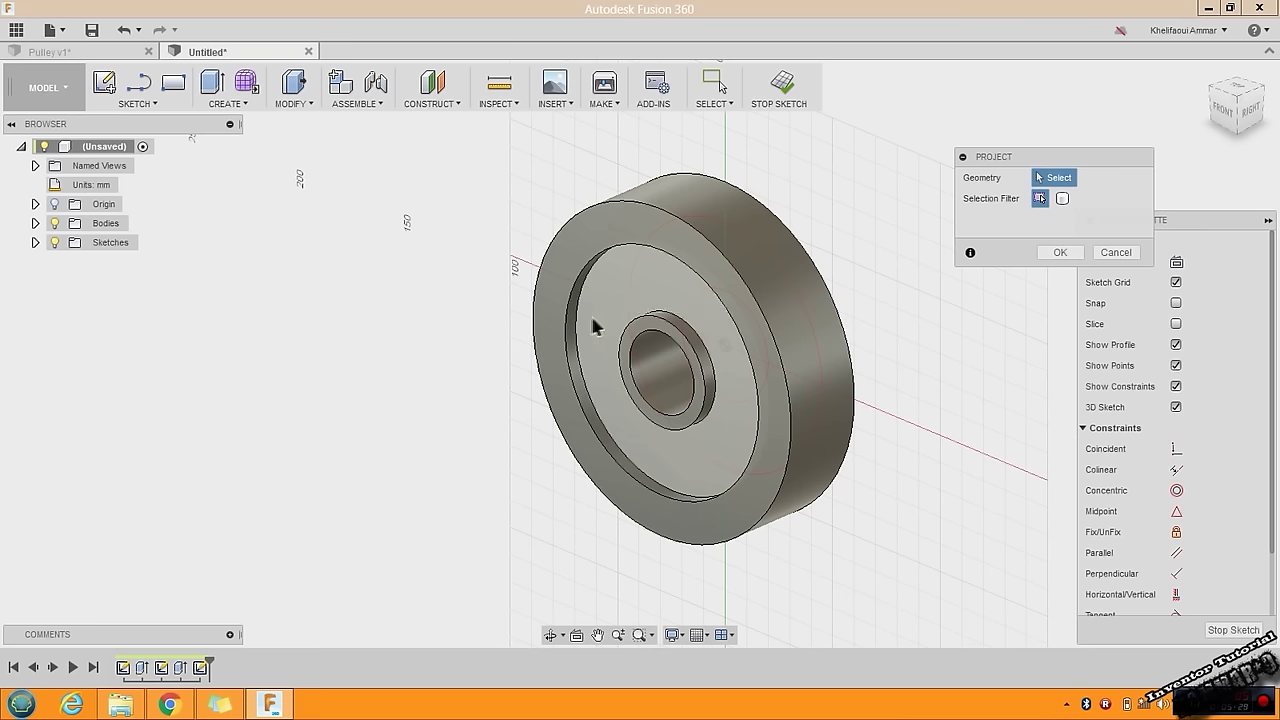
shift+middle_drag(593, 327, 477, 346)
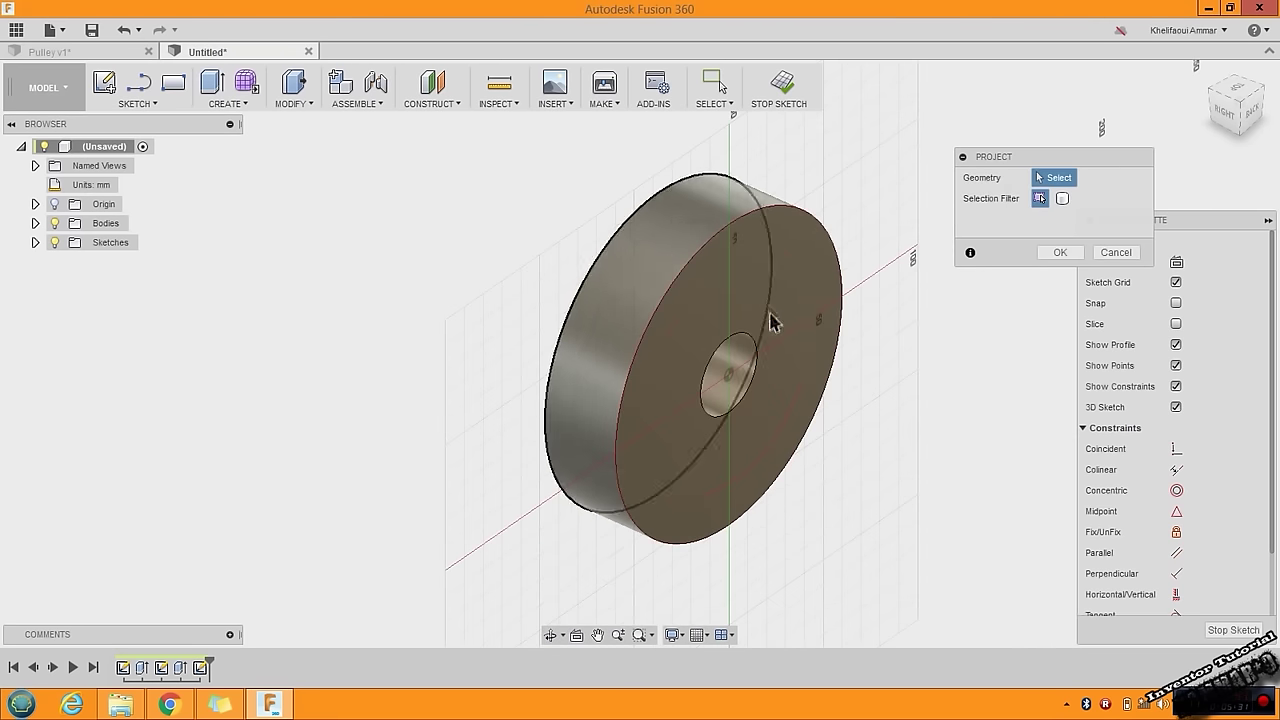
shift+middle_drag(764, 323, 643, 300)
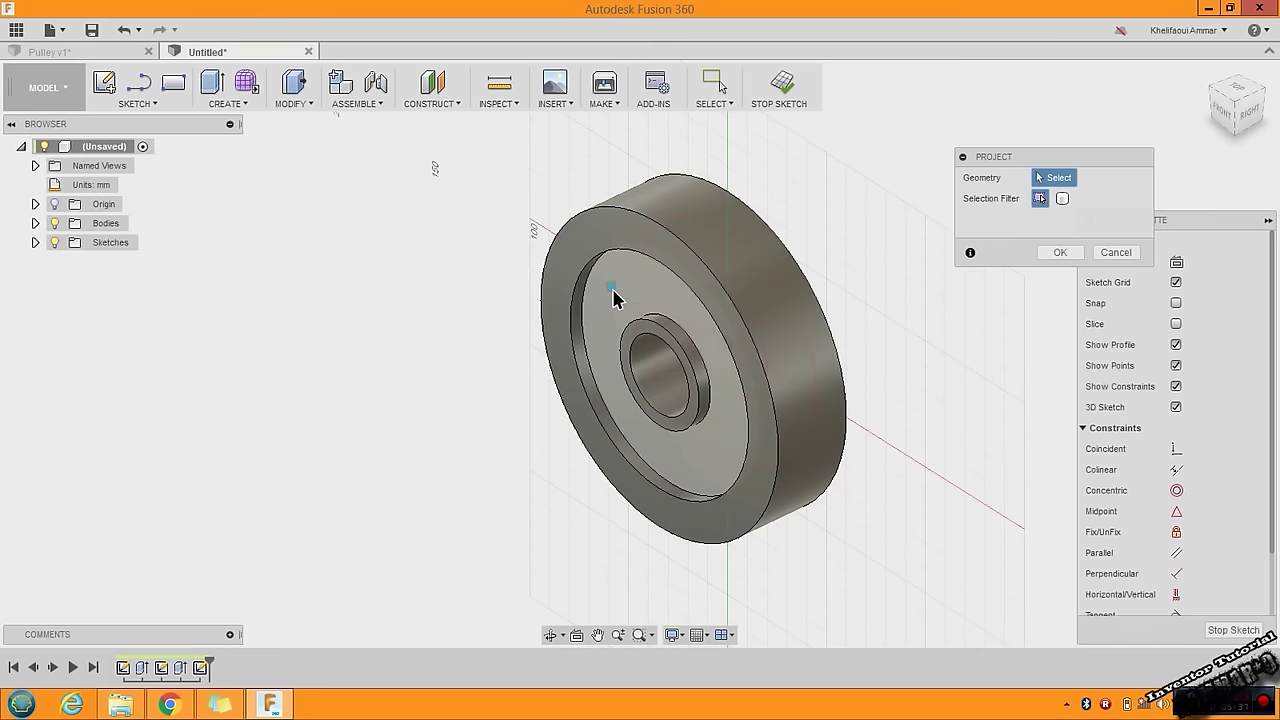
shift+middle_drag(534, 357, 401, 331)
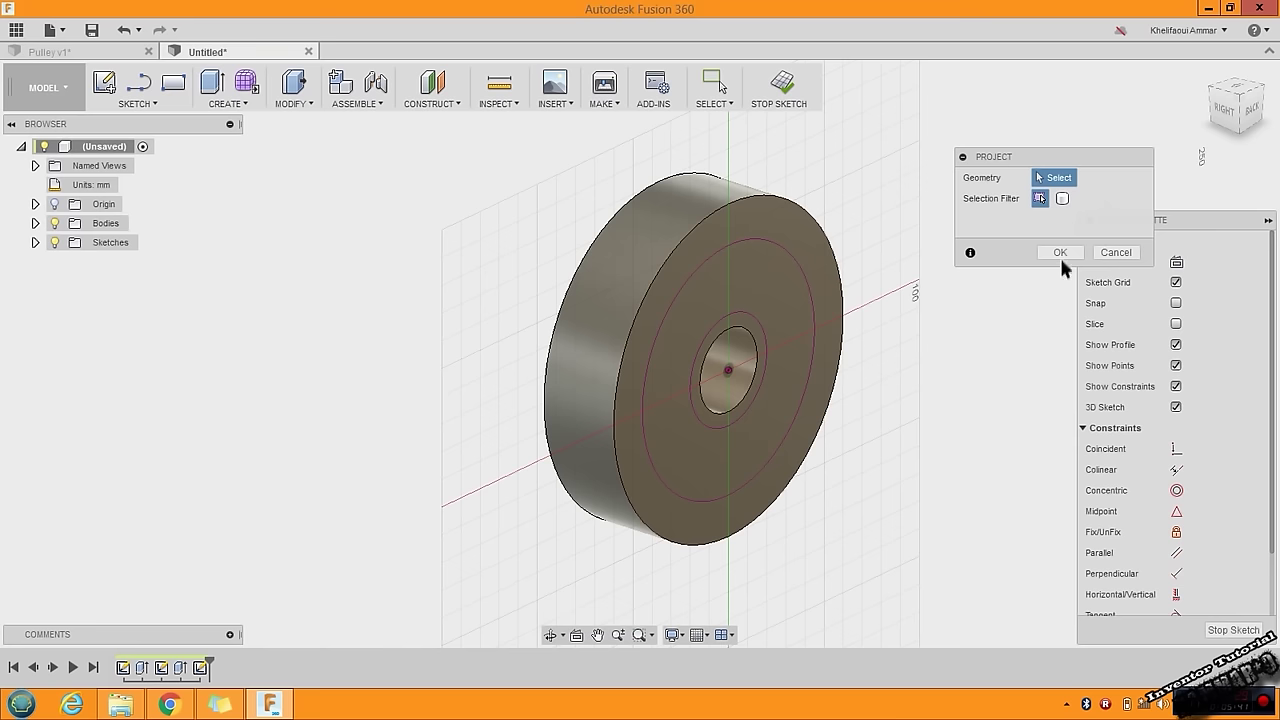
click(1059, 254)
shift+middle_drag(794, 406, 805, 385)
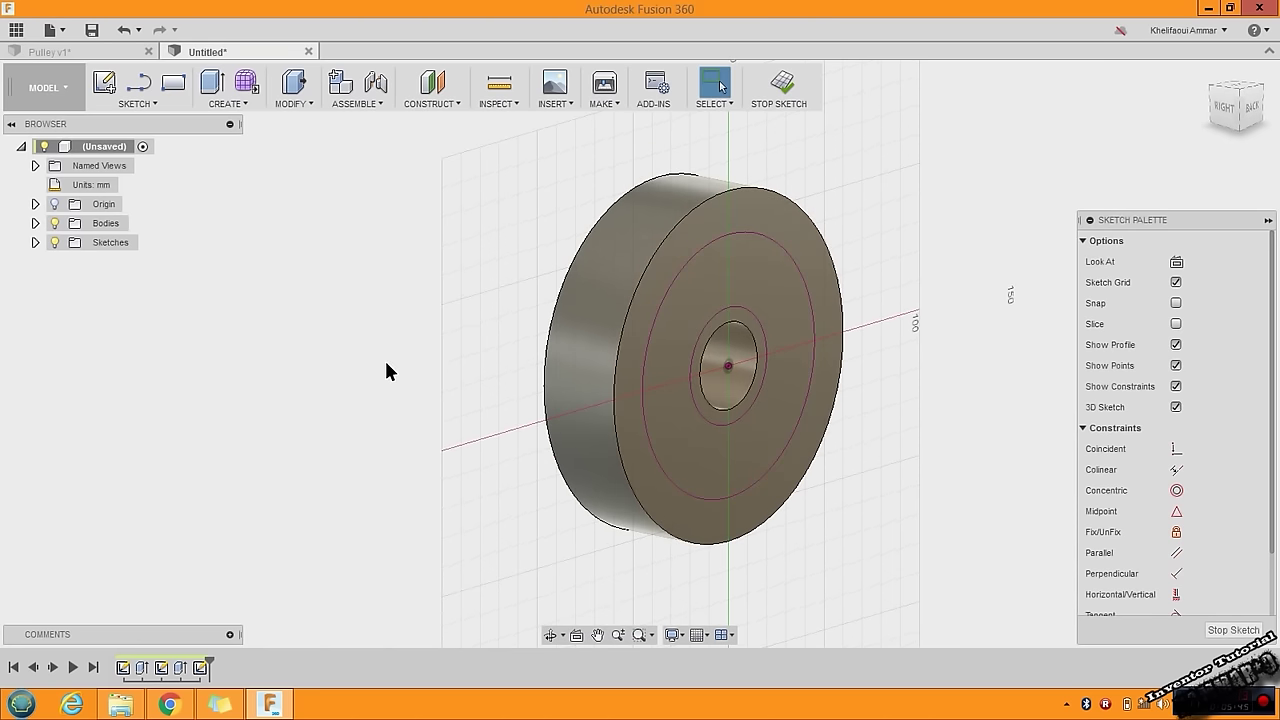
Cut the ring between the two projected circles 5 mm deep into the disc's back face
key(q)
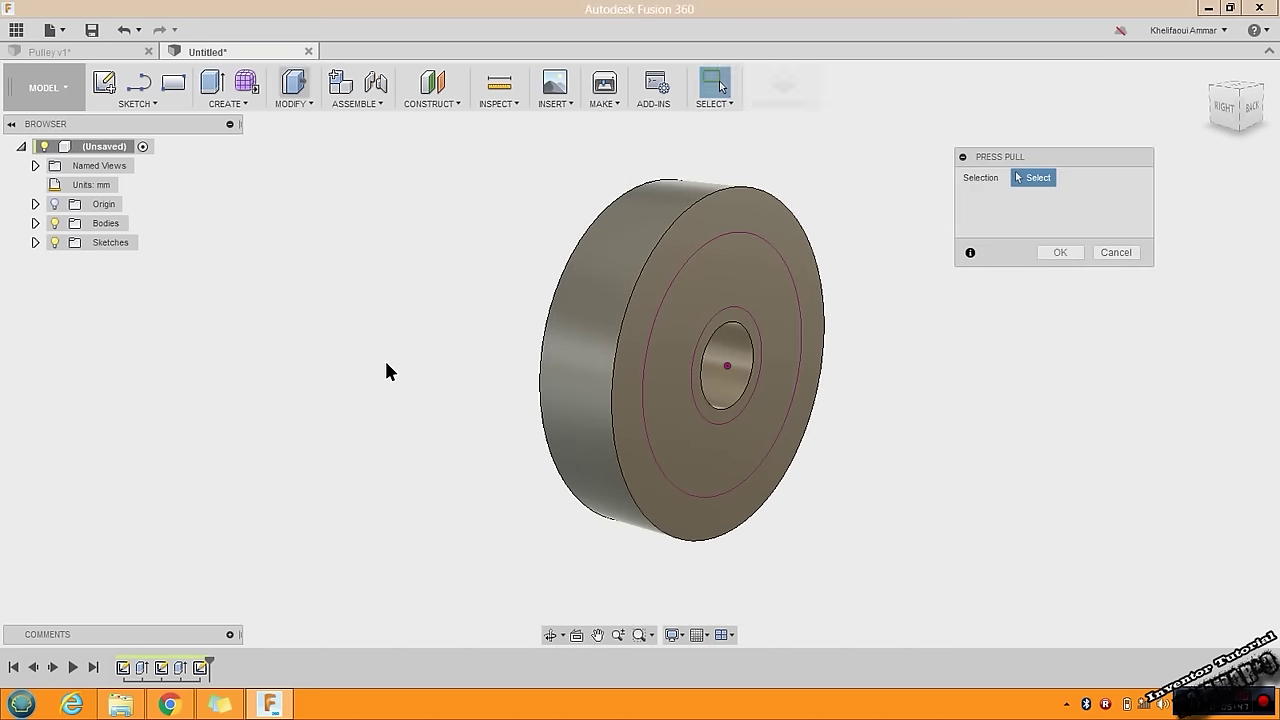
click(779, 315)
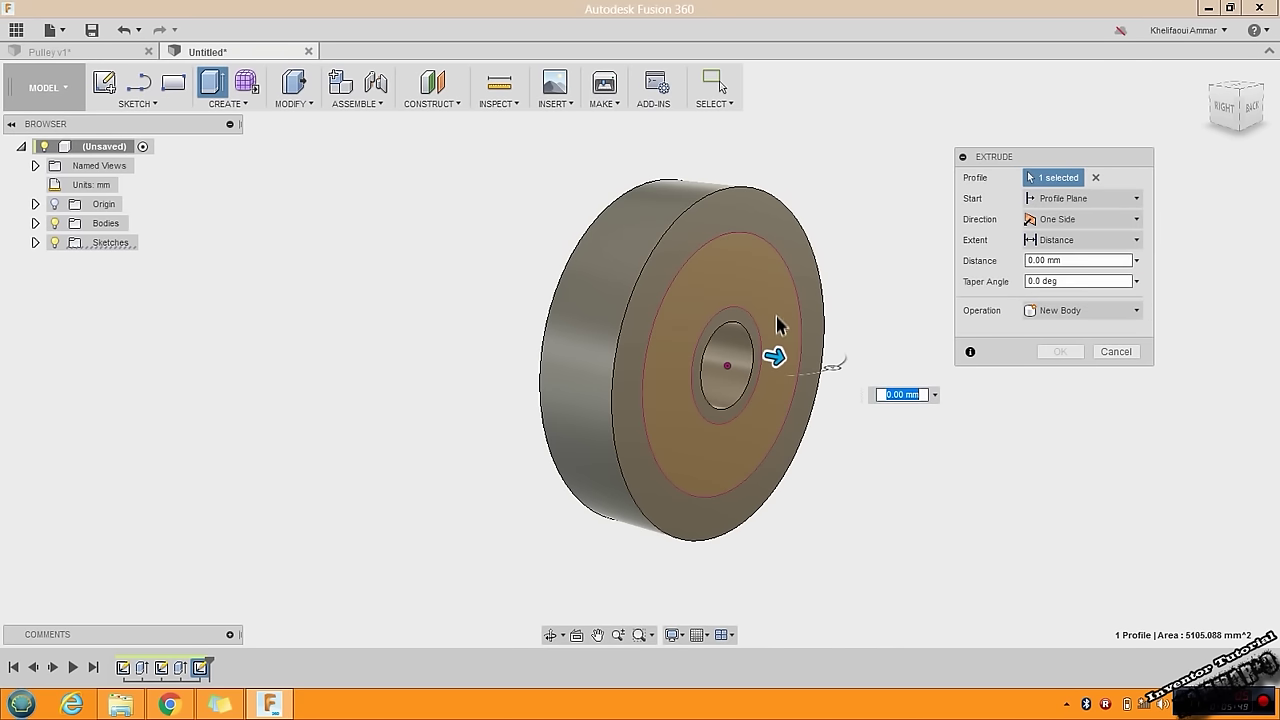
drag(764, 358, 724, 349)
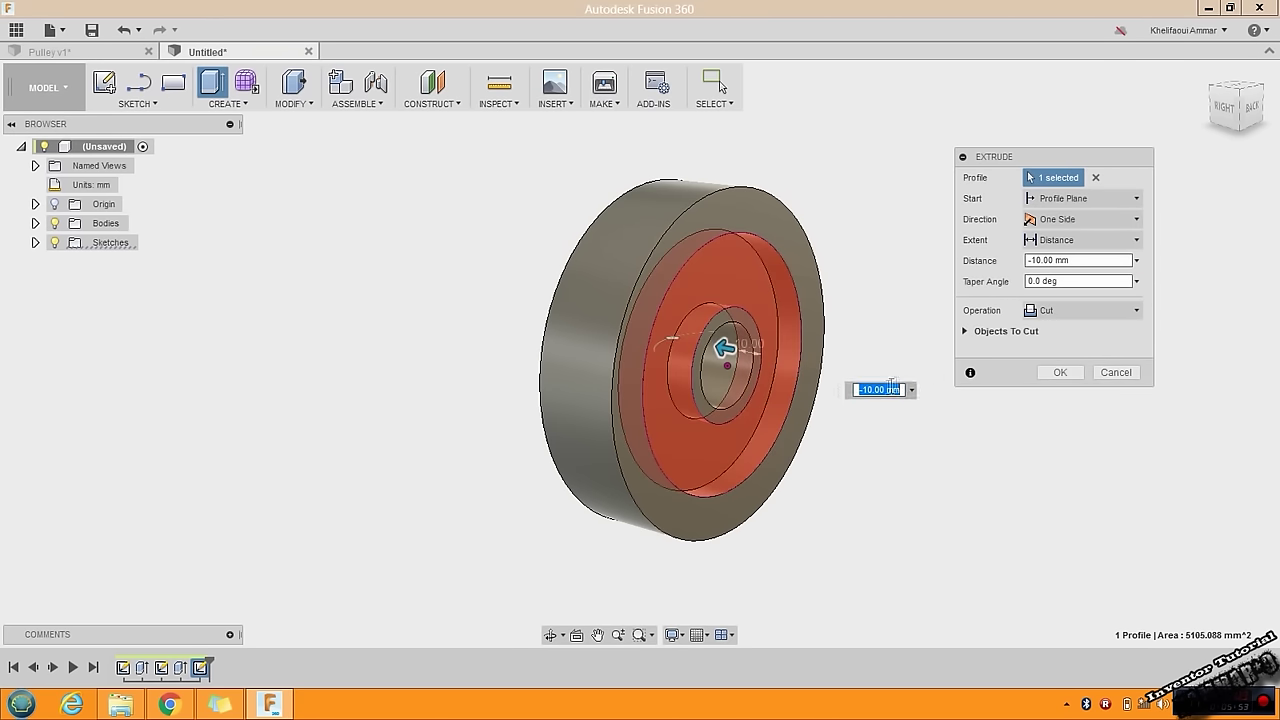
key(BackSpace)
text(-5)
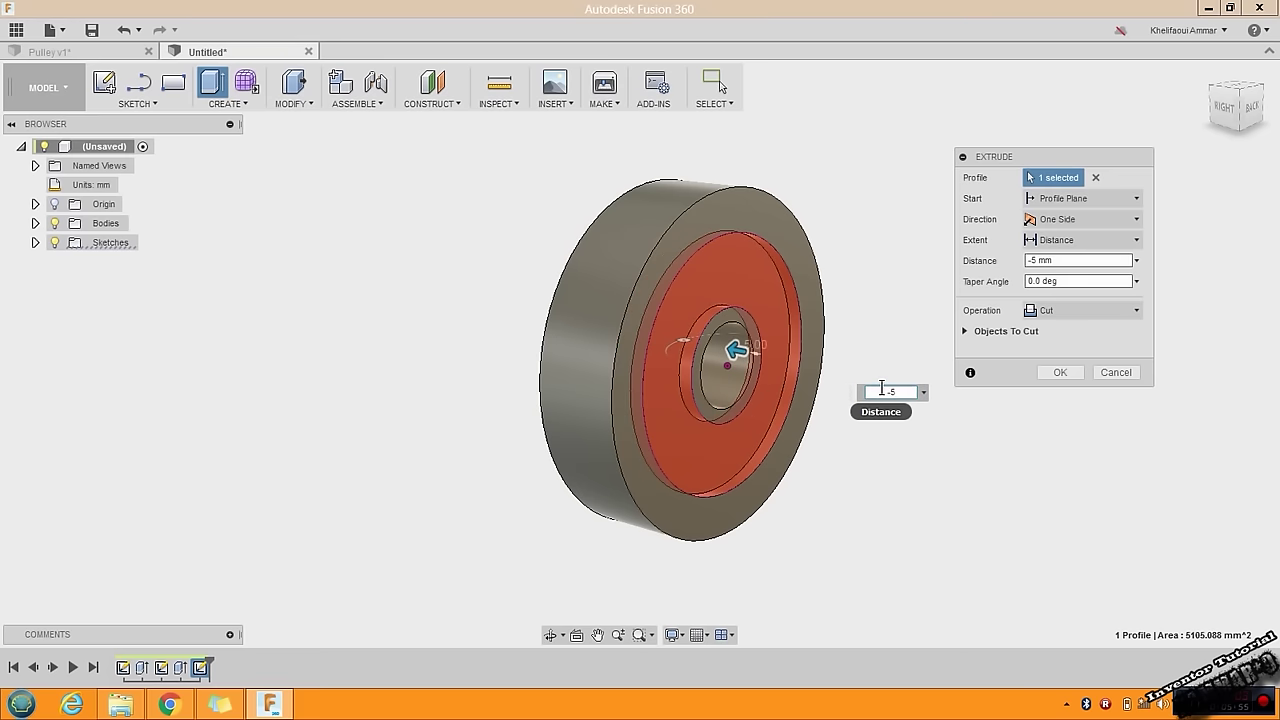
key(Return)
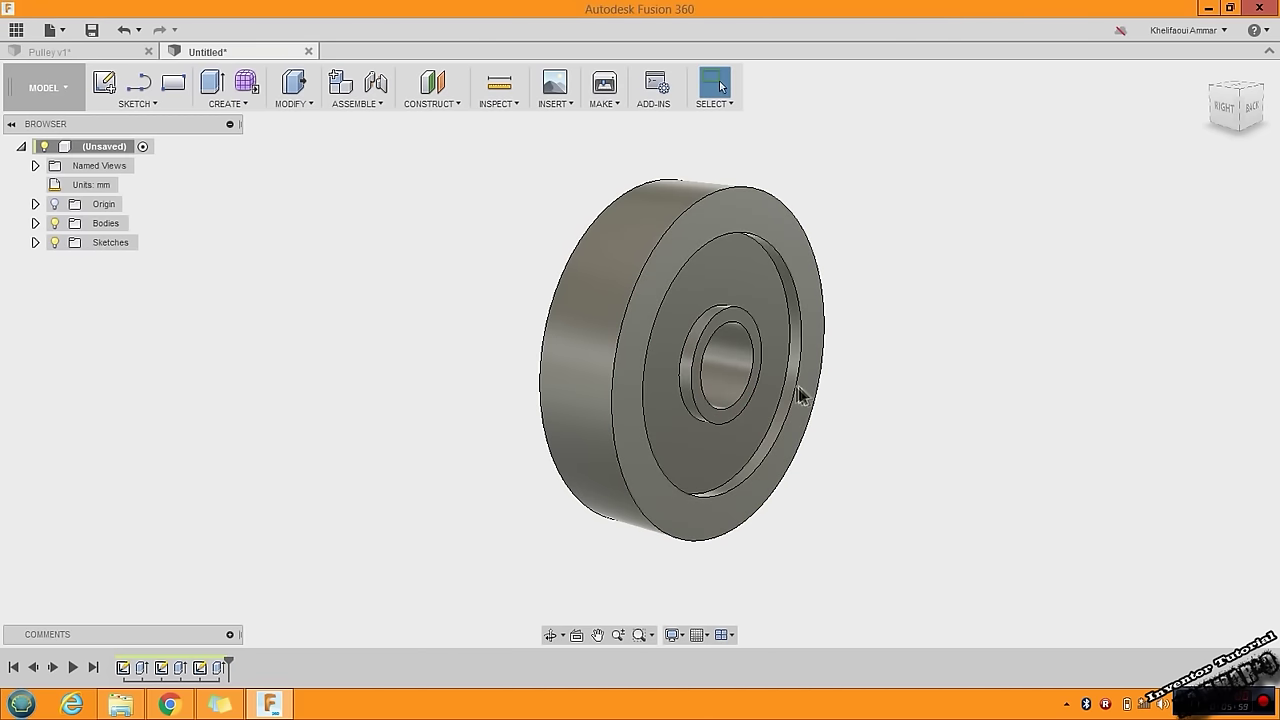
In a new sketch on the front origin plane, draw two lines forming a V from the disc's centre to points above the rim
shift+middle_drag(480, 363, 540, 320)
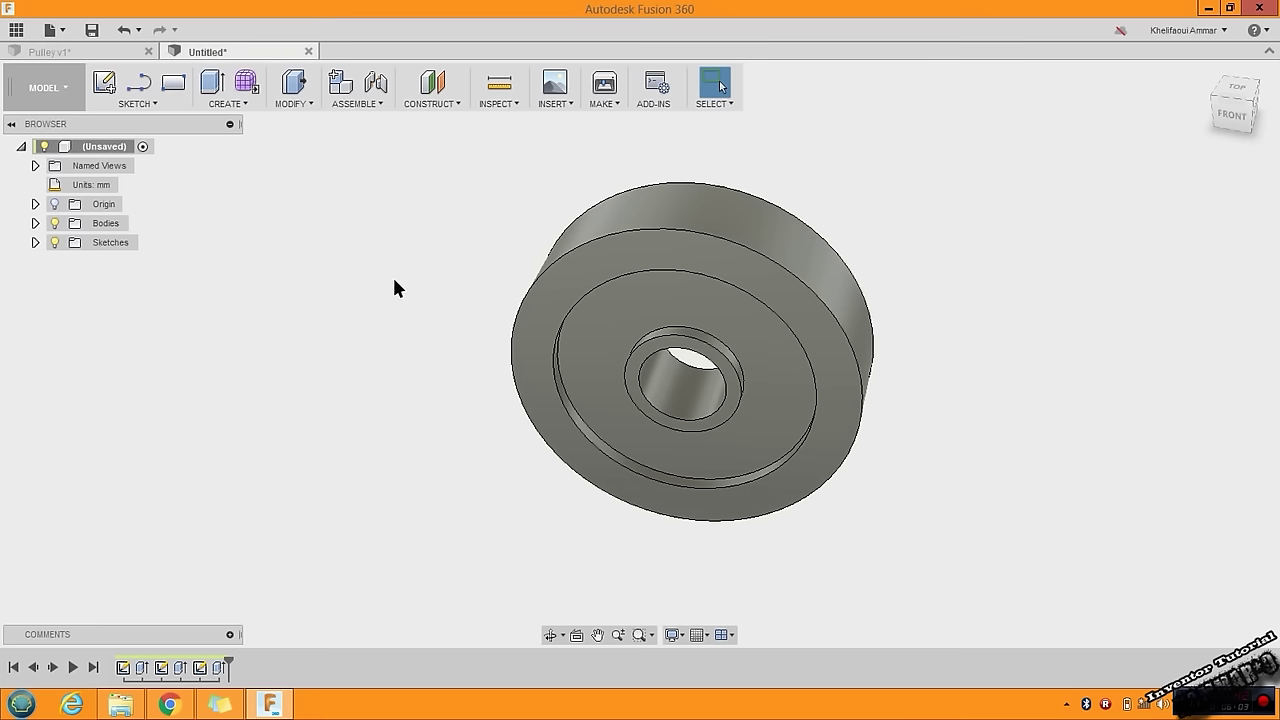
shift+middle_drag(368, 315, 437, 266)
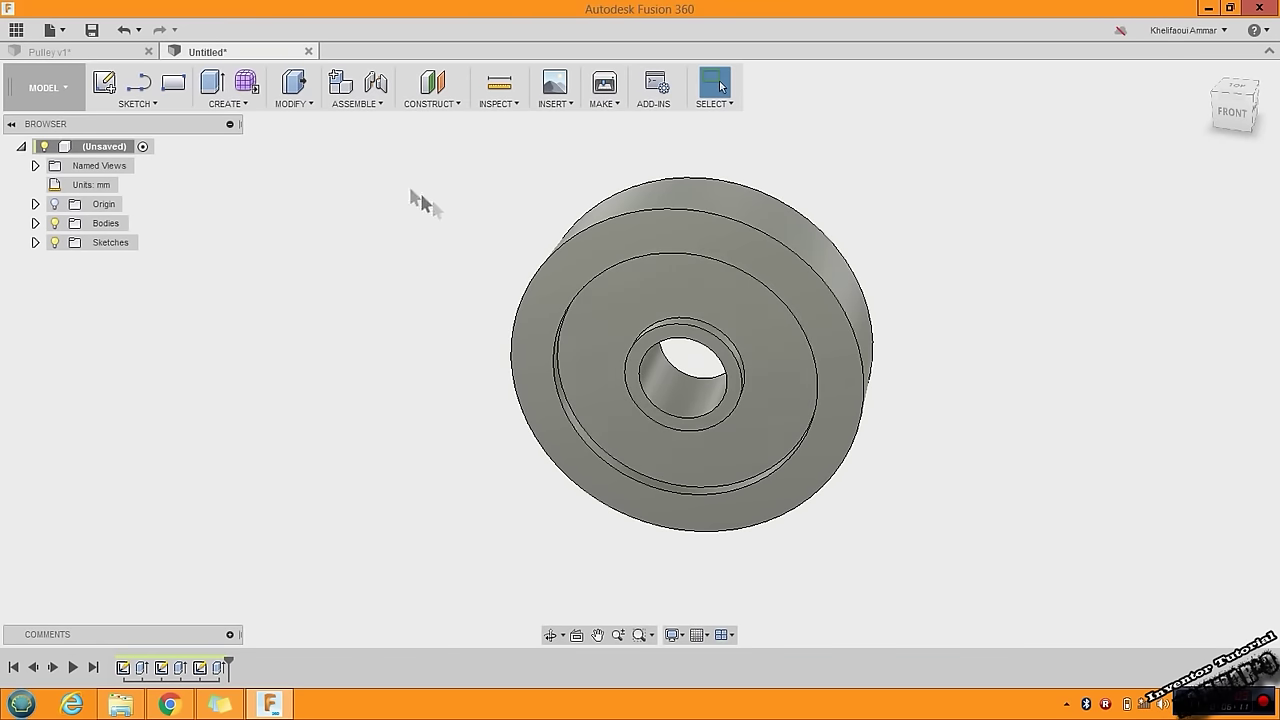
click(160, 104)
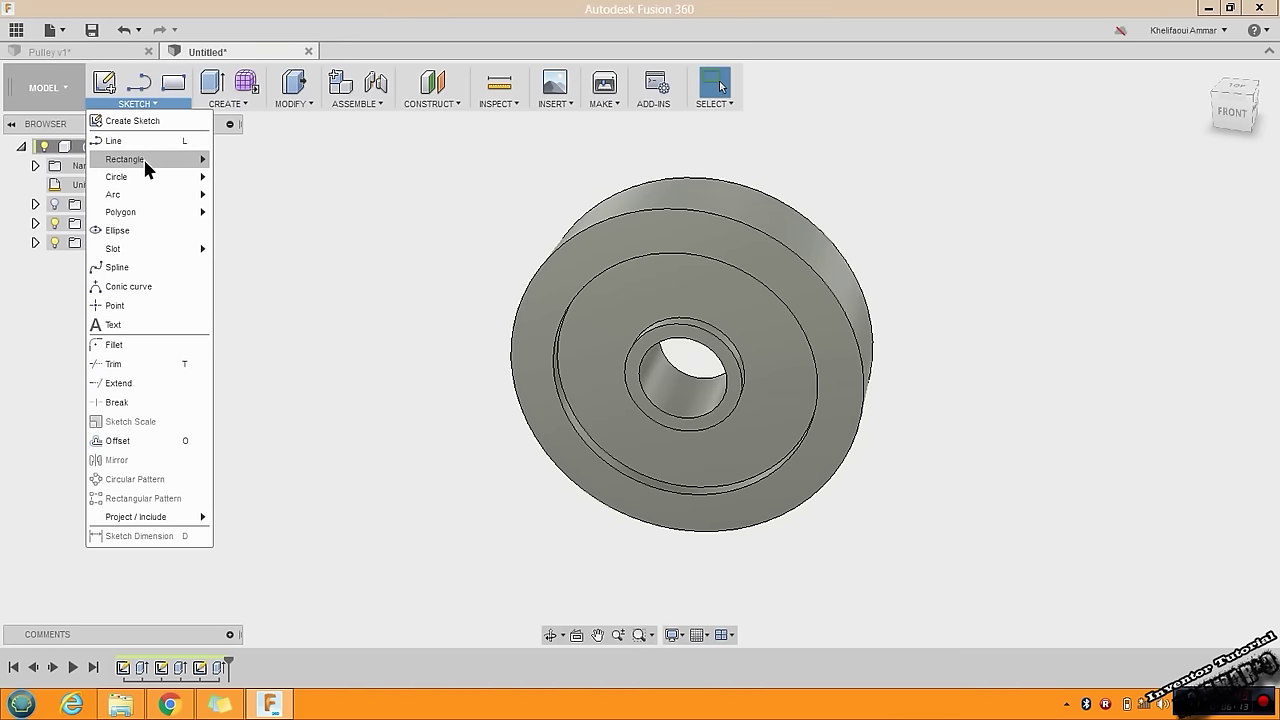
mouse_move(151, 199)
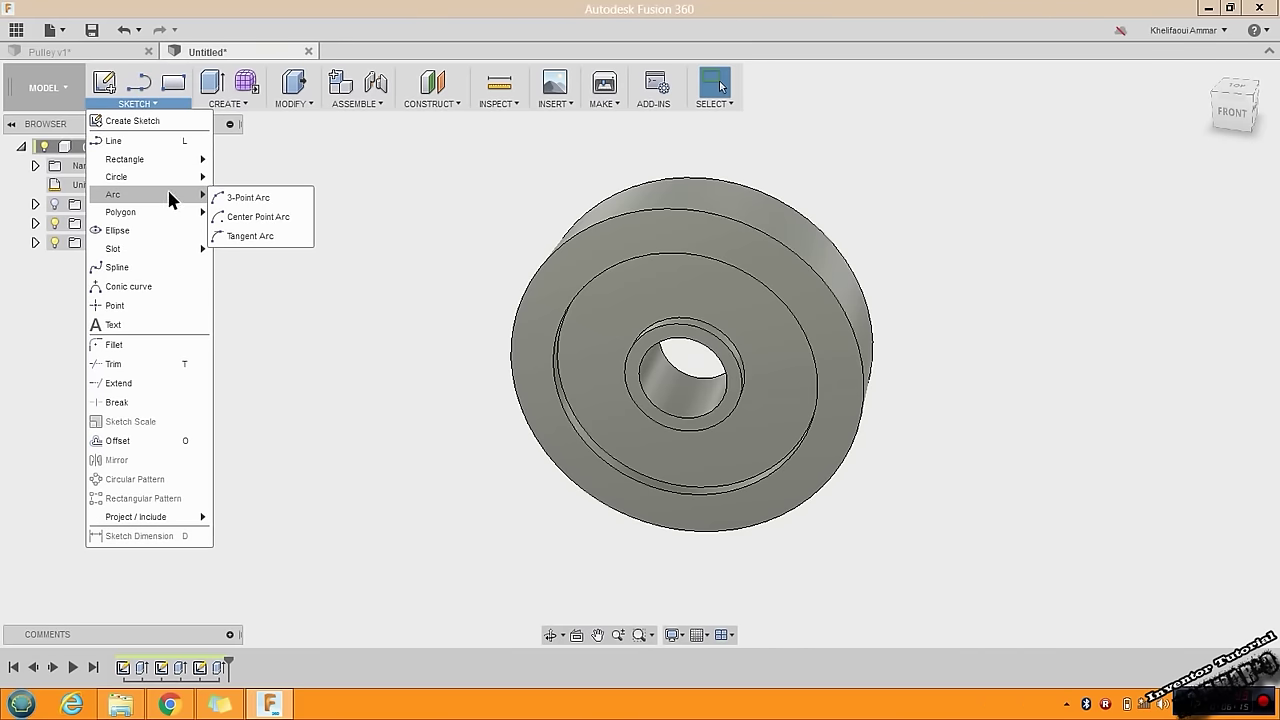
click(129, 141)
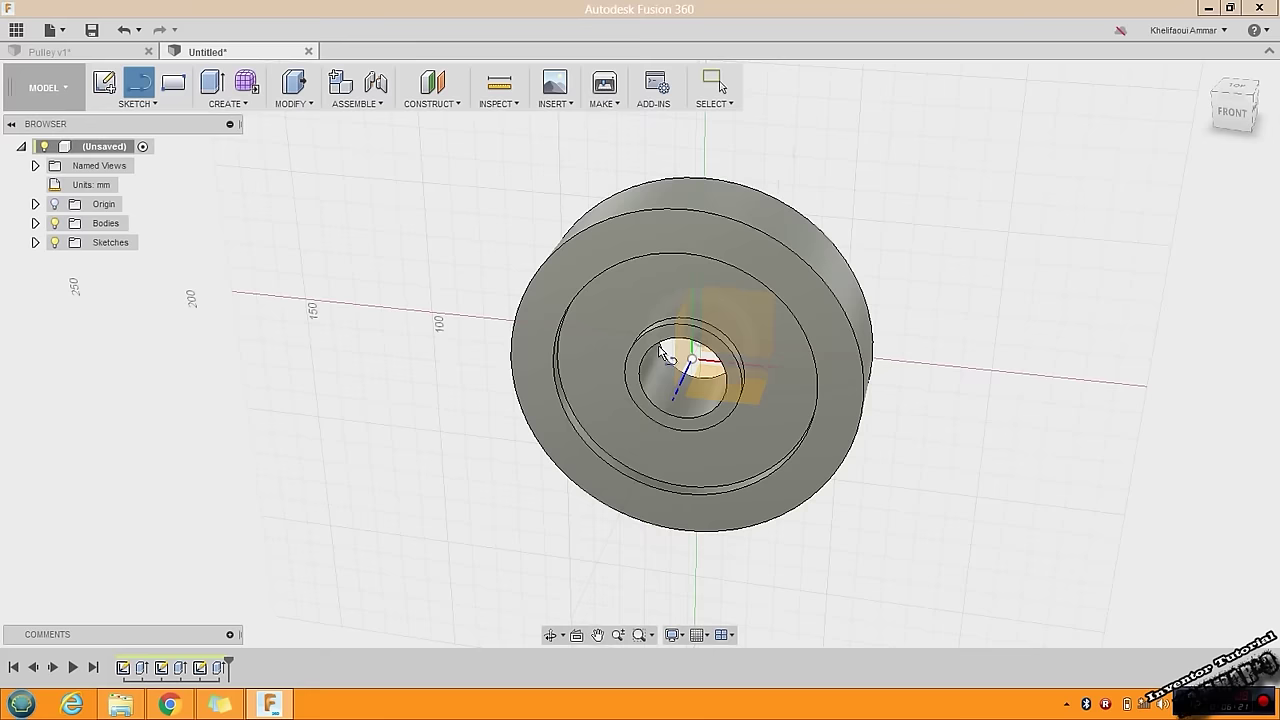
click(740, 302)
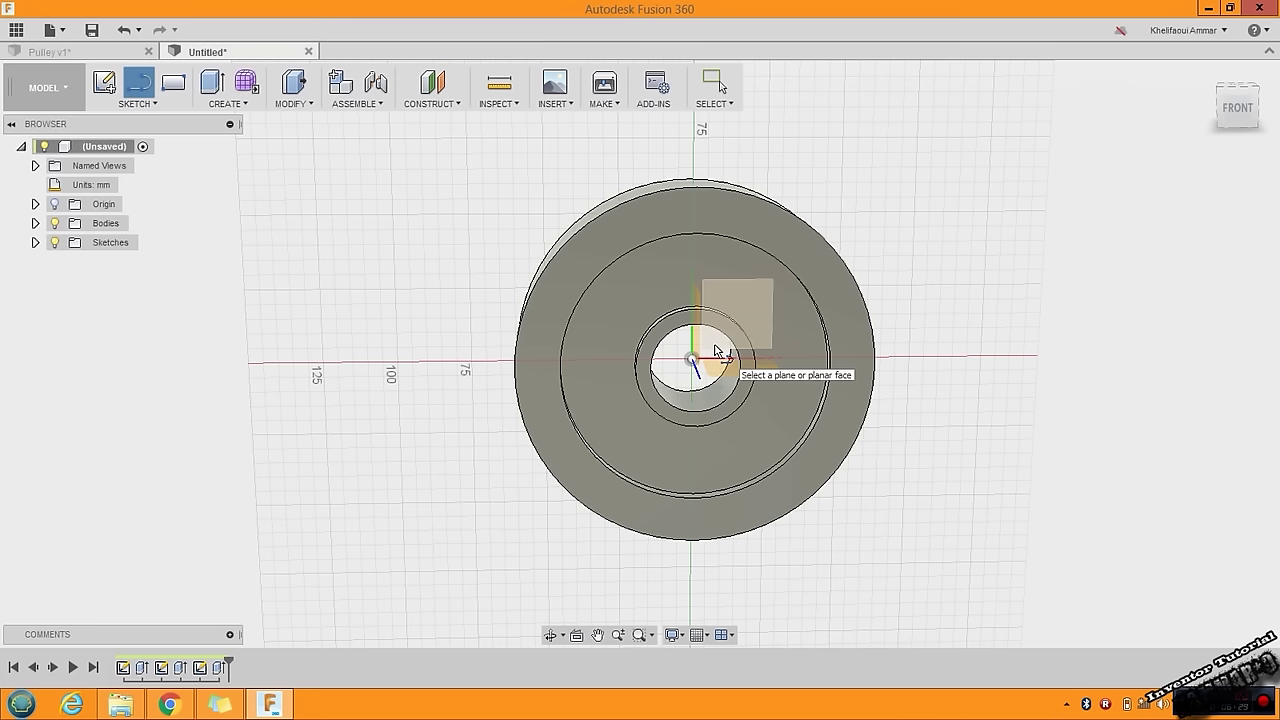
click(716, 350)
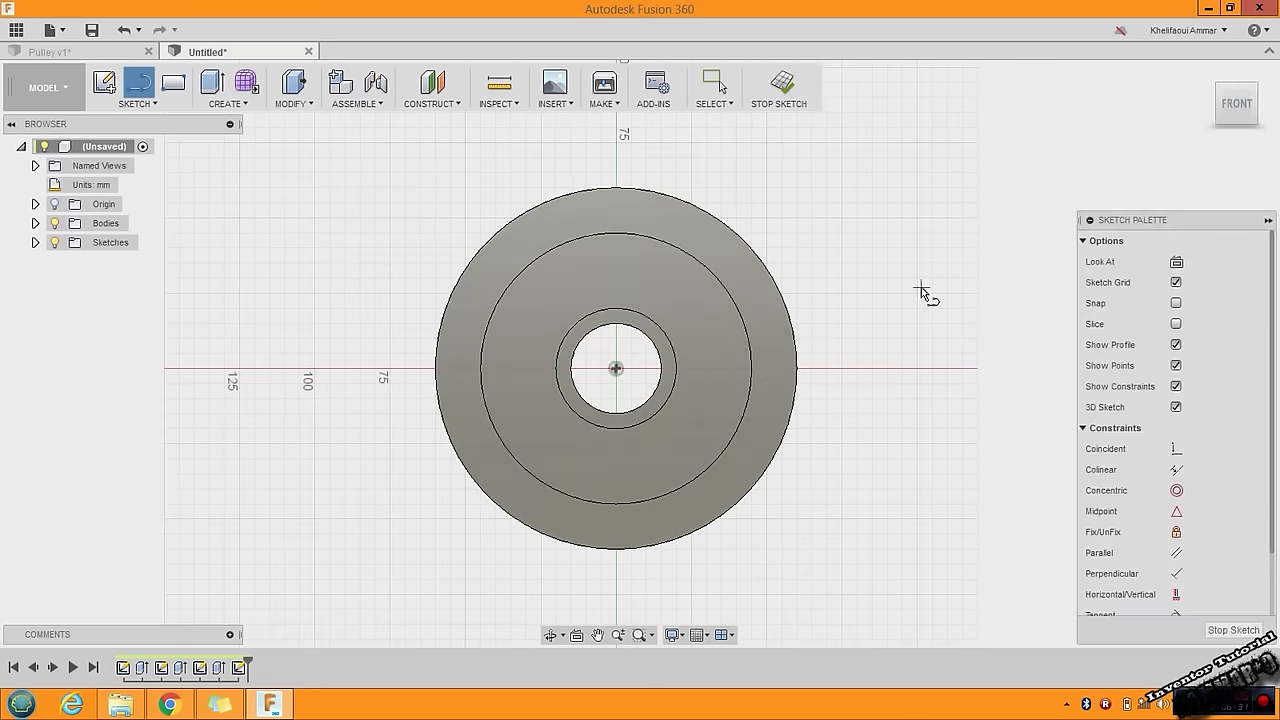
click(508, 146)
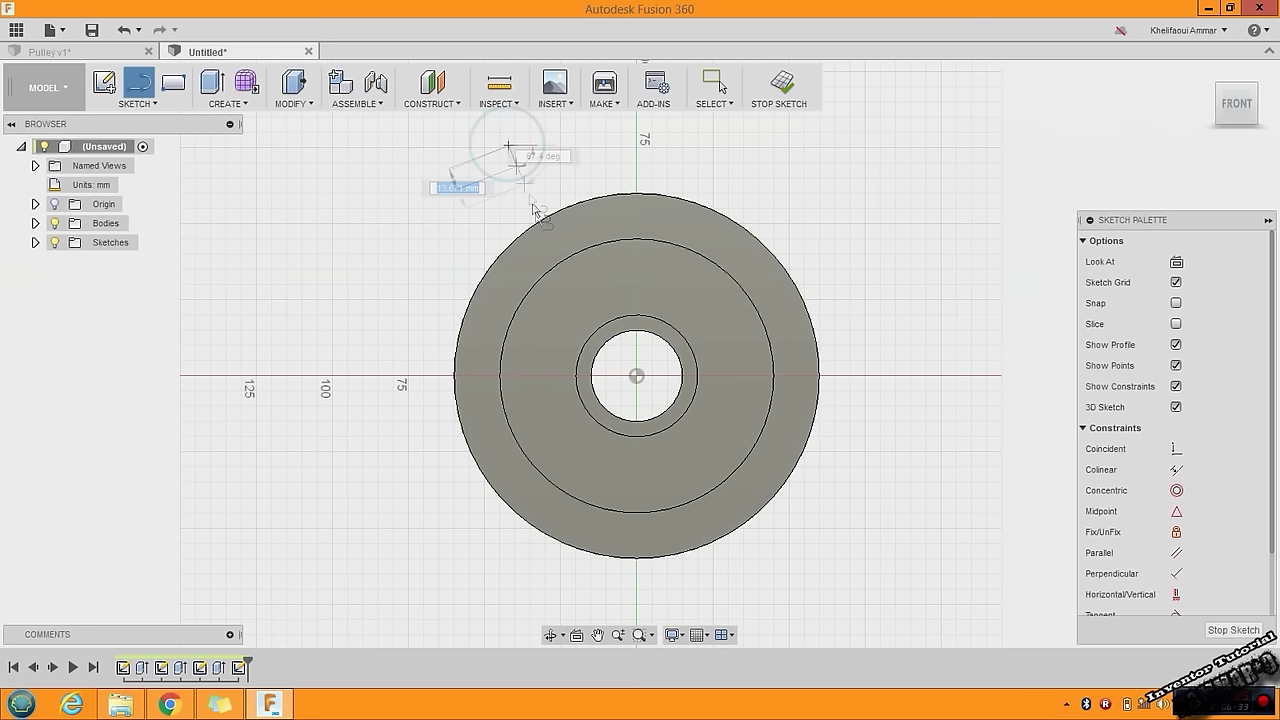
click(636, 376)
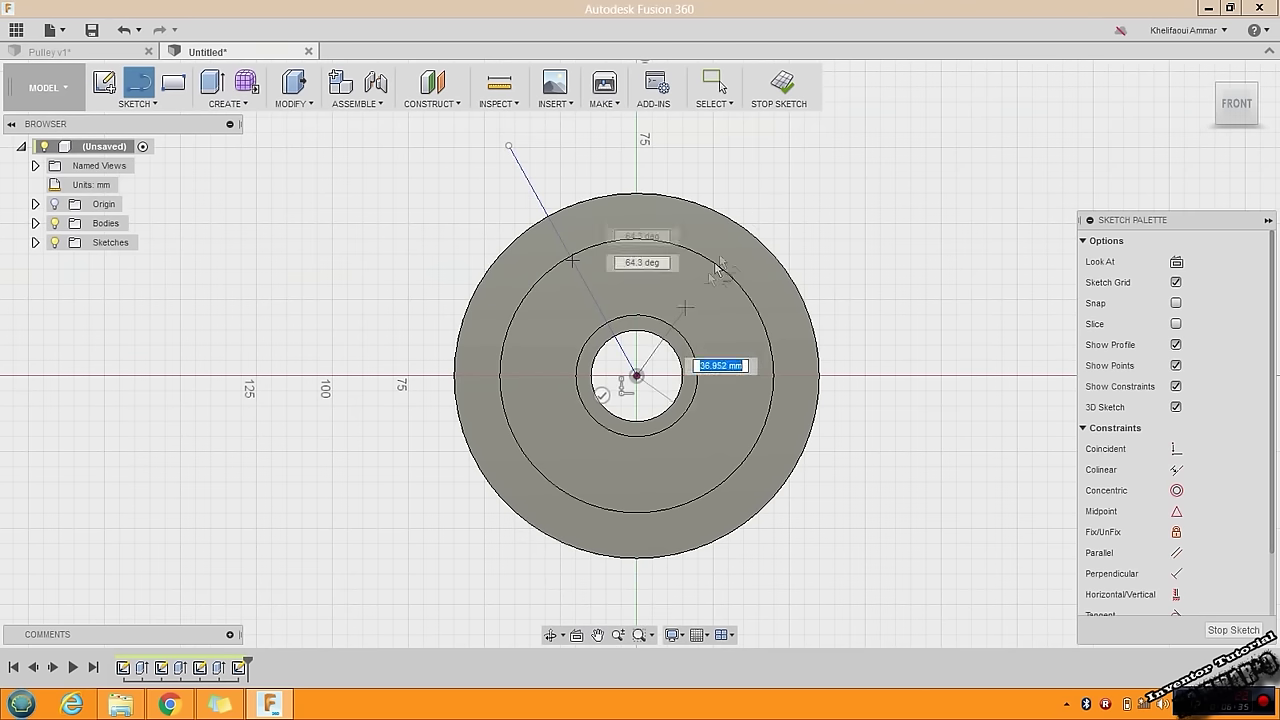
click(786, 155)
key(Escape)
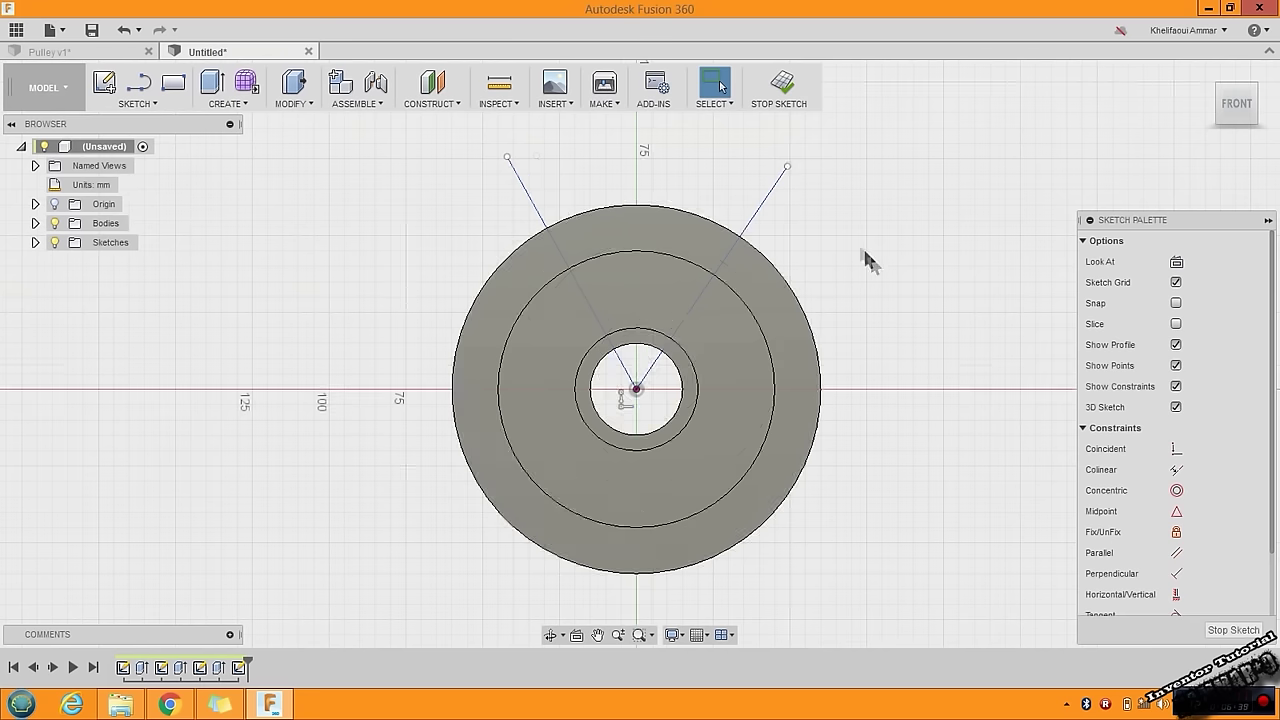
Convert both lines of the V to construction geometry
click(530, 200)
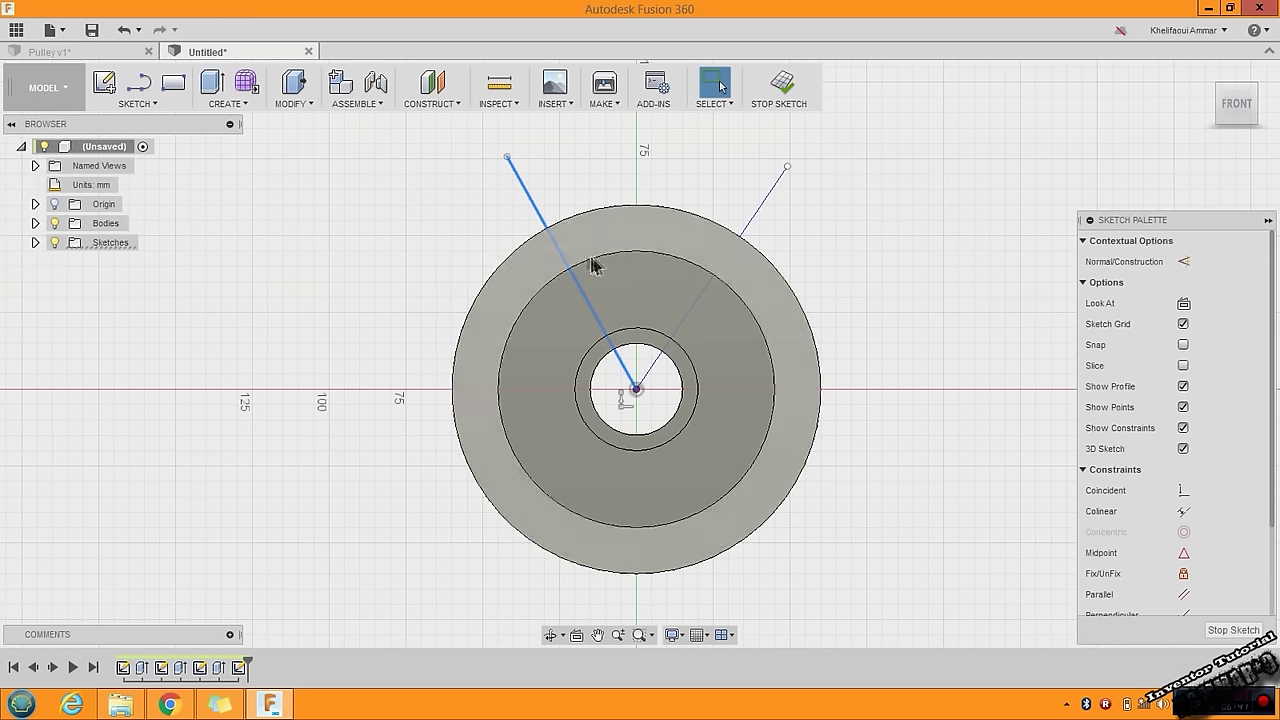
shift+click(756, 208)
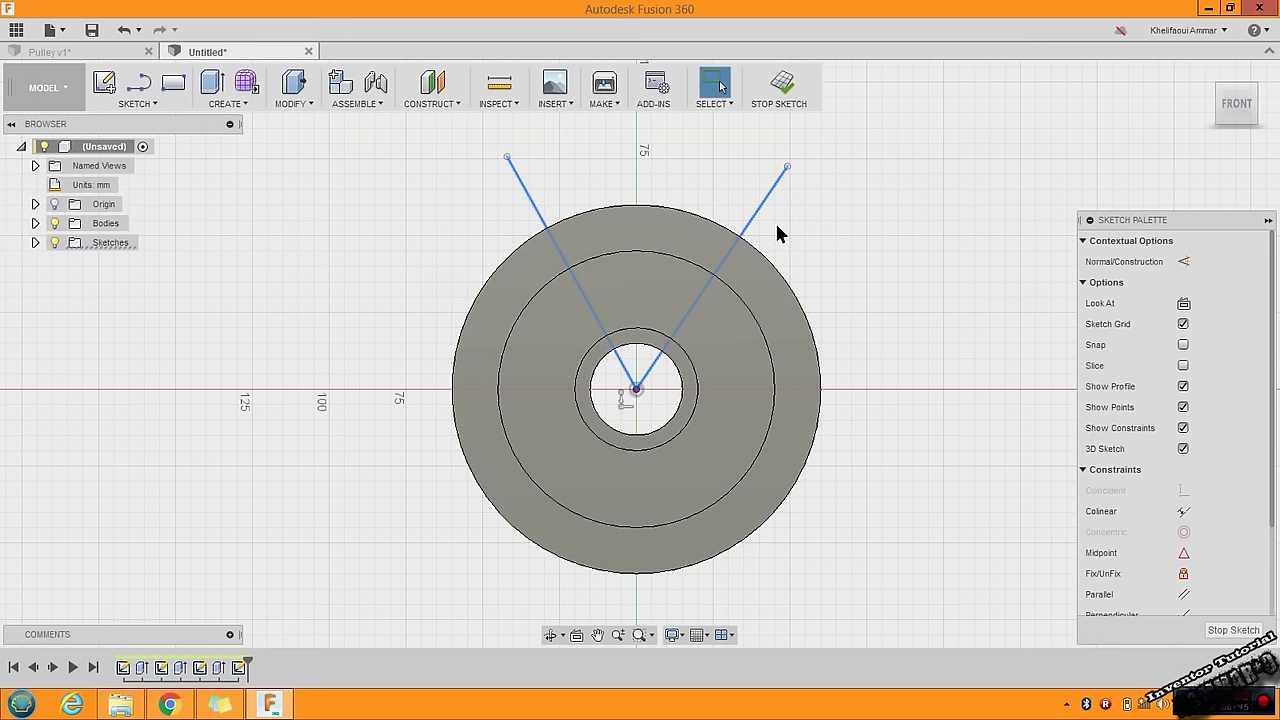
click(1184, 262)
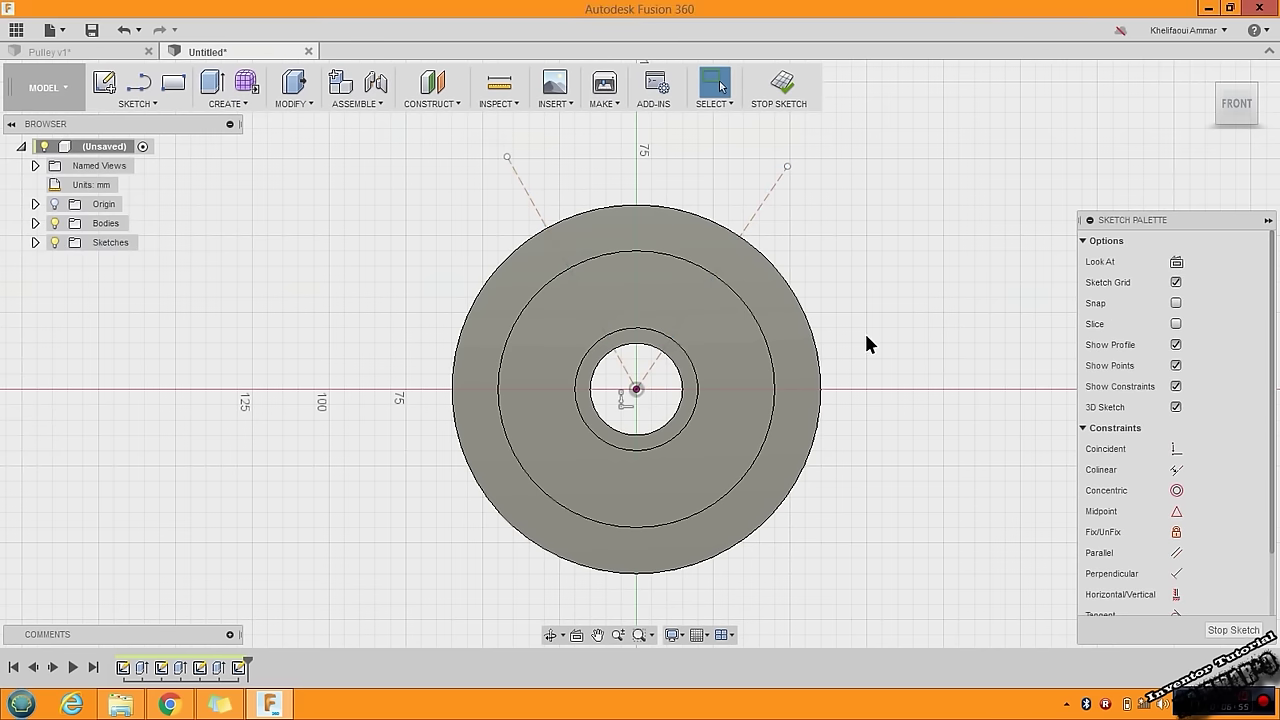
Open the sketch commands for adding more geometry to the sketch with the two construction lines
scroll(954, 280, down, 1)
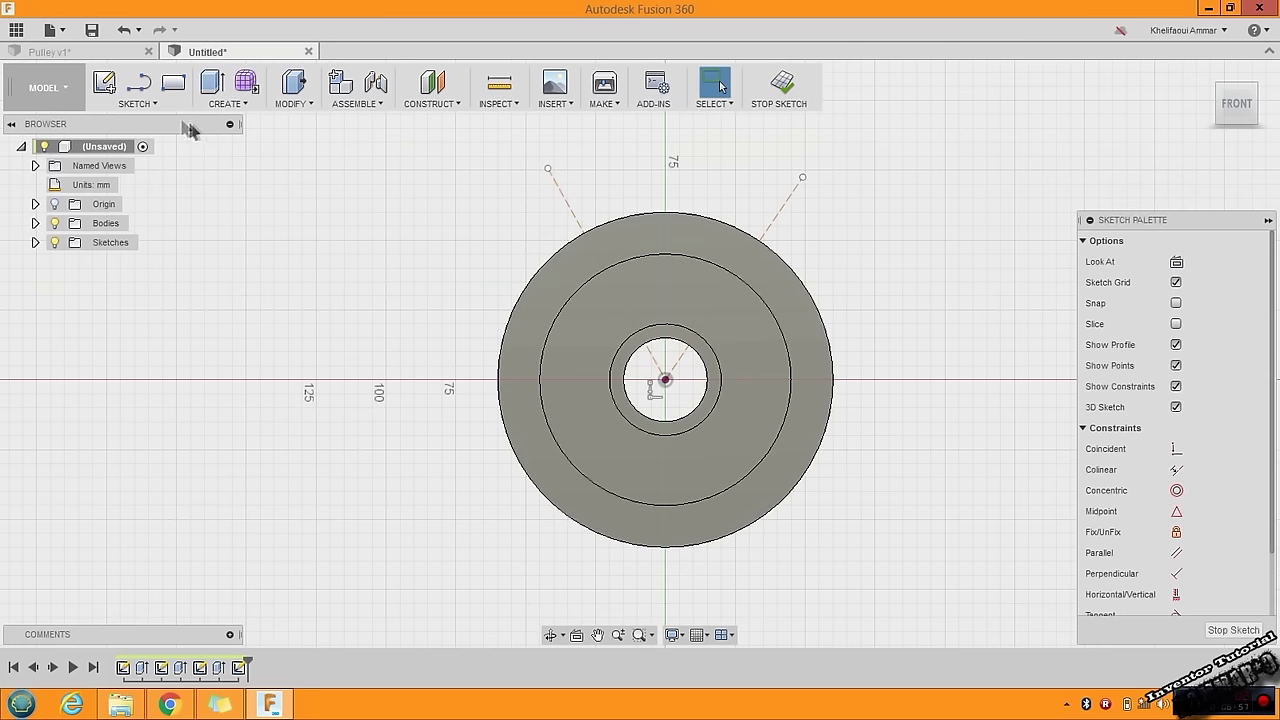
click(152, 104)
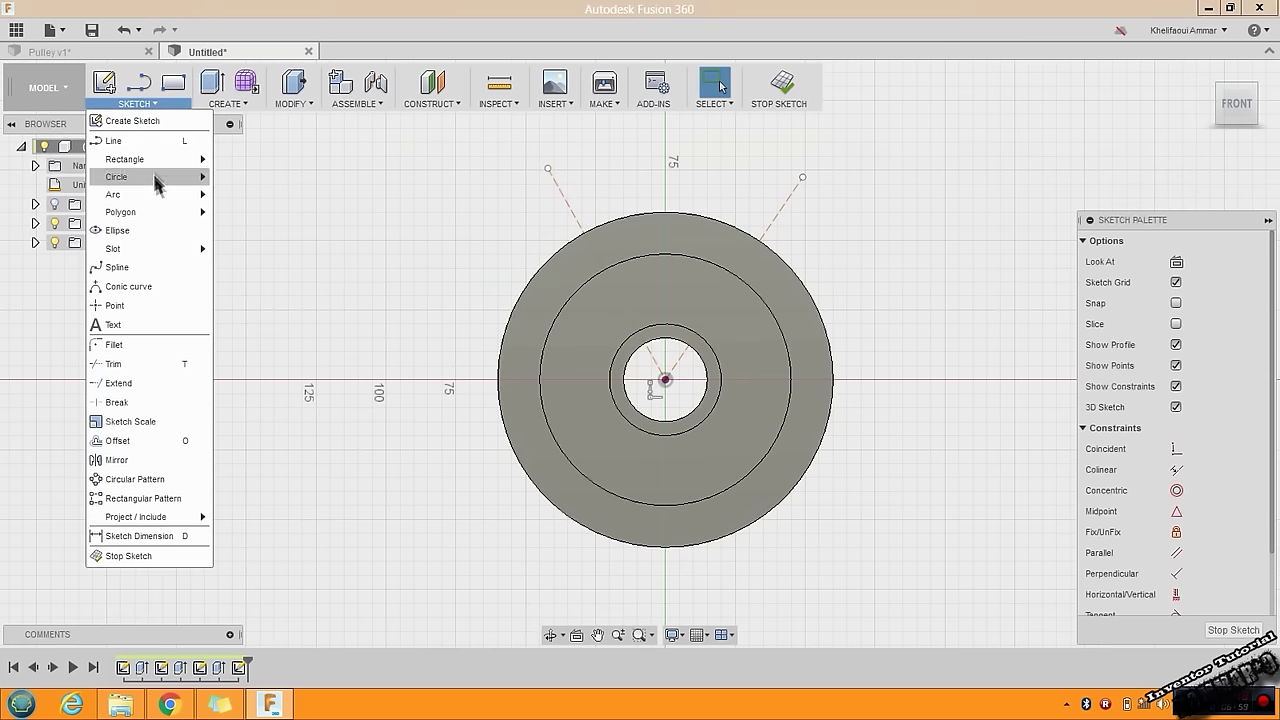